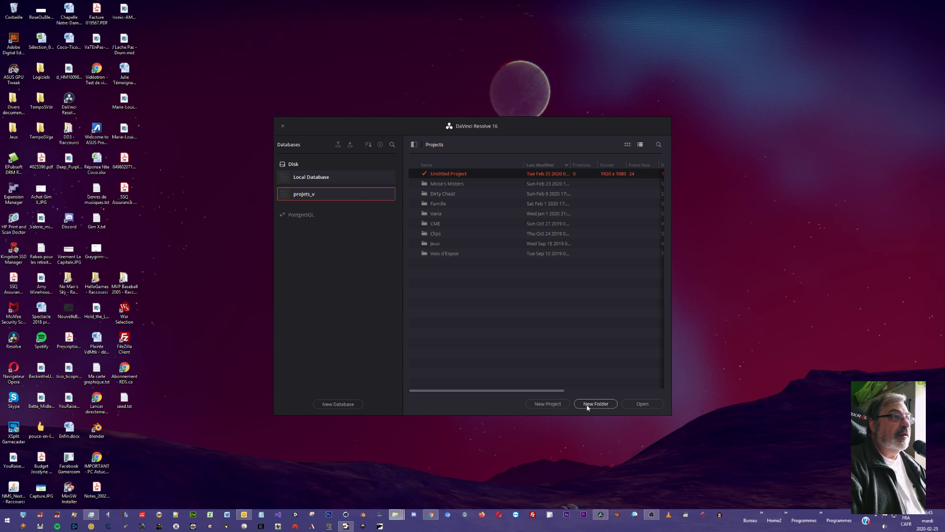
Step: Create a new project named "Crash course" followed by the person's first name
left_click(551, 405)
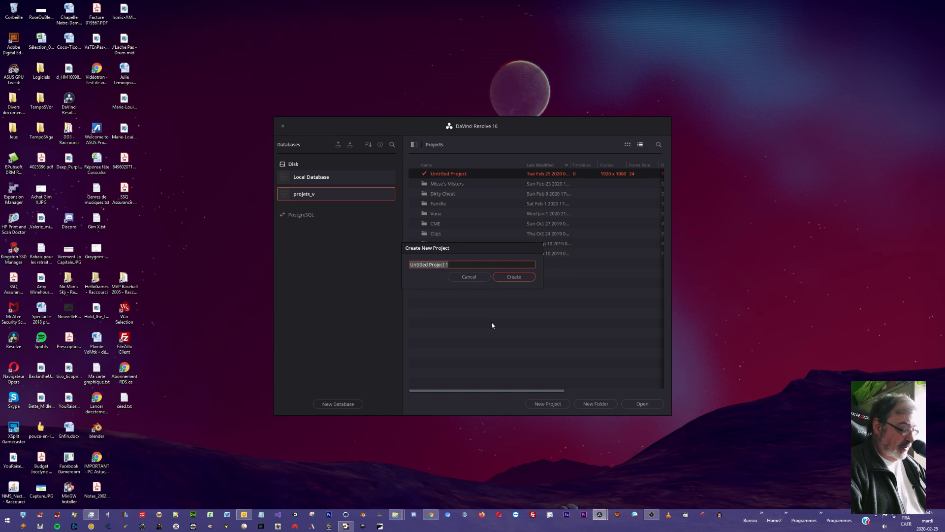
type("Cra")
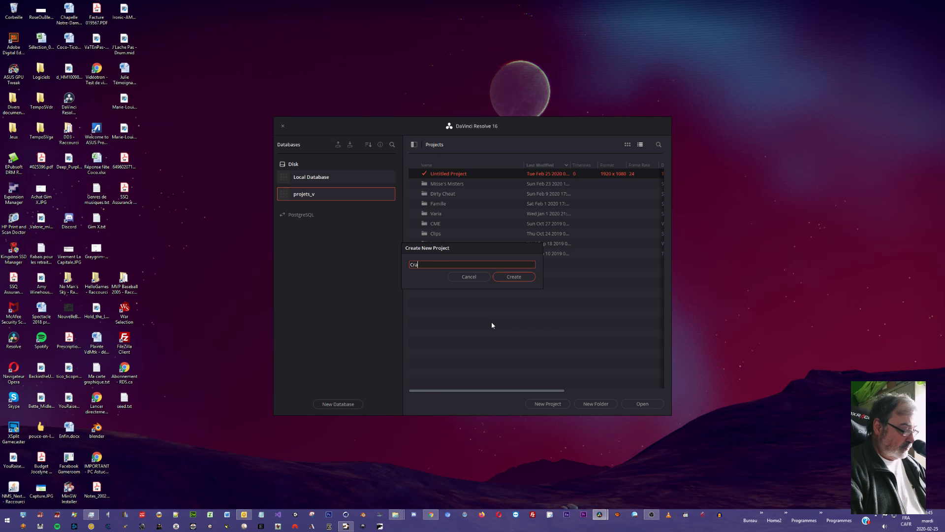
type("sh cours")
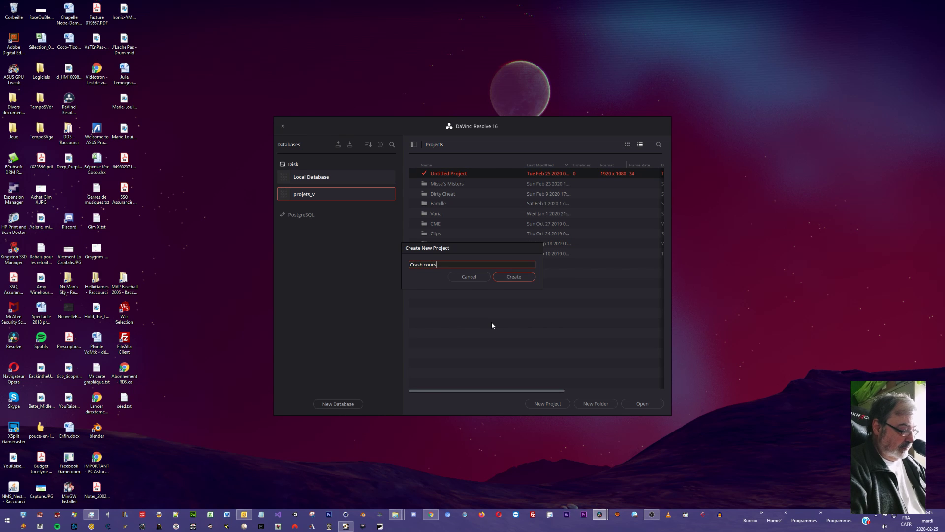
type("e Andr")
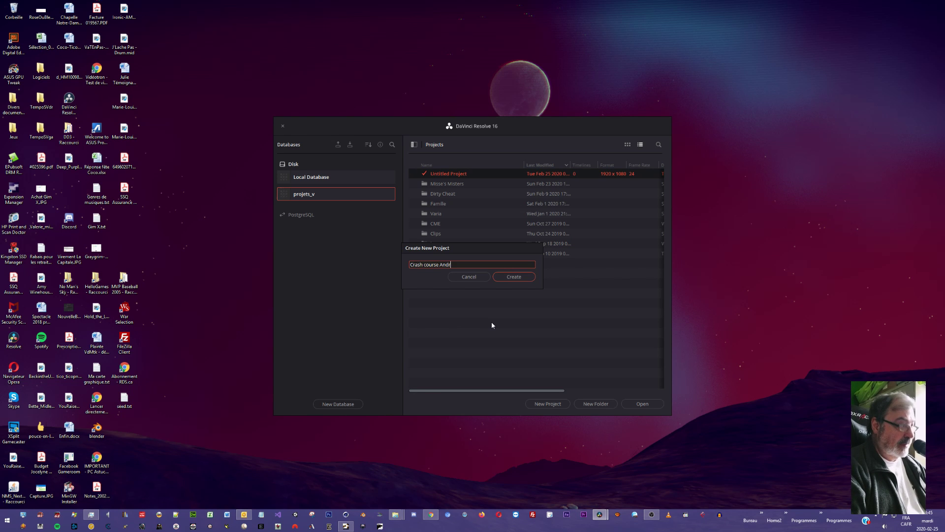
type("es")
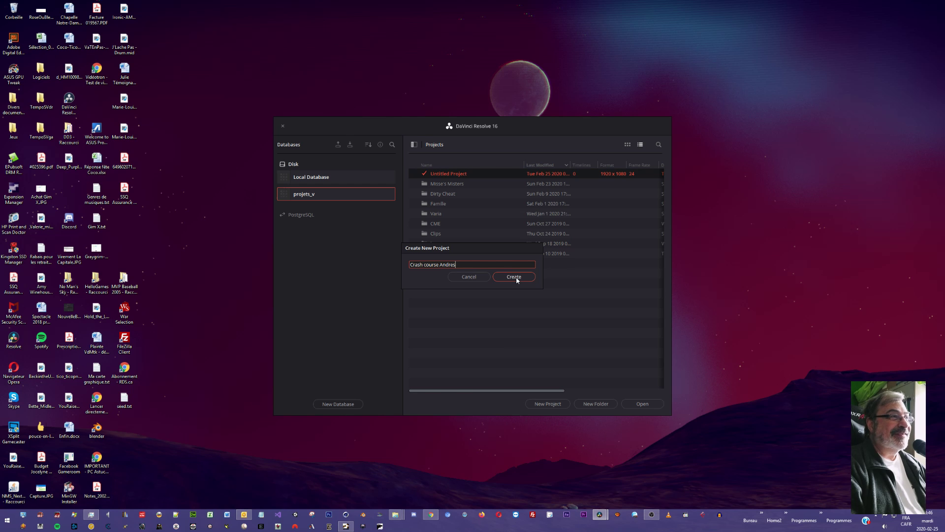
left_click(516, 278)
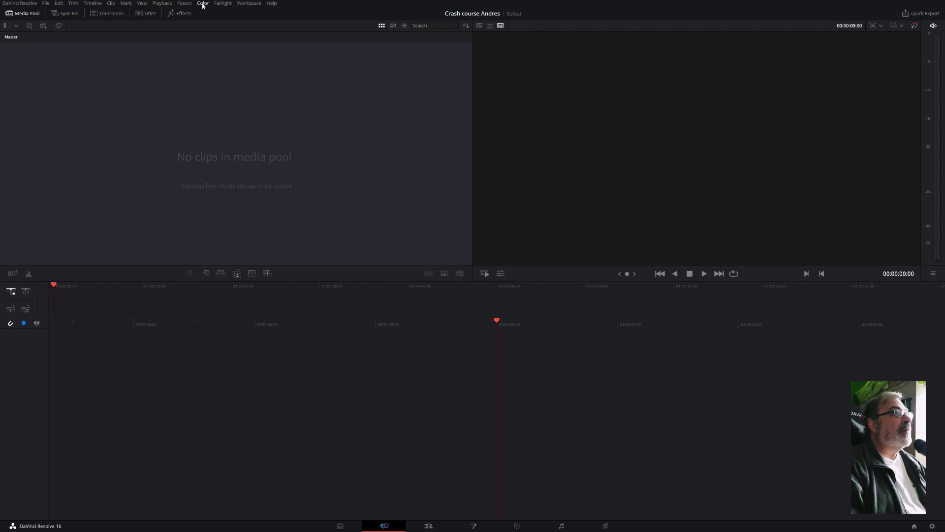
Step: Turn on the full-screen timeline option for the dual-screen layout
left_click(244, 4)
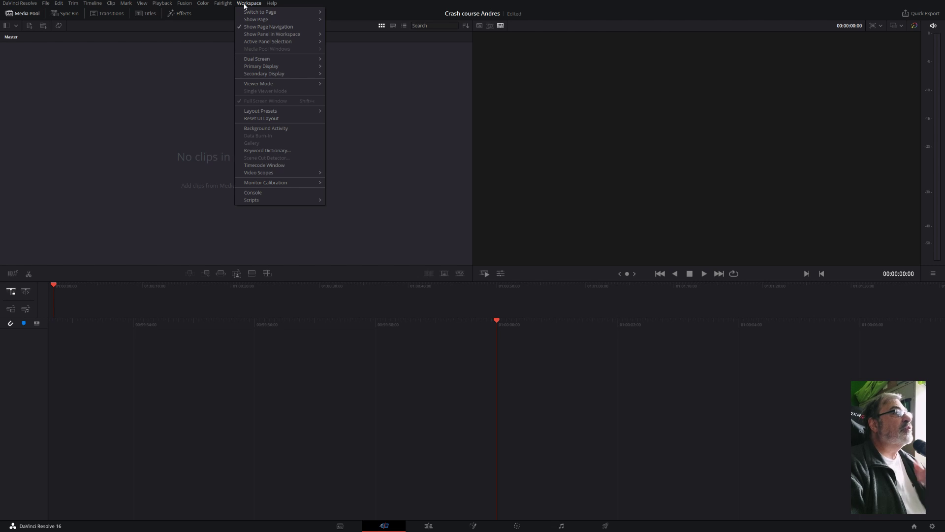
mouse_move(265, 62)
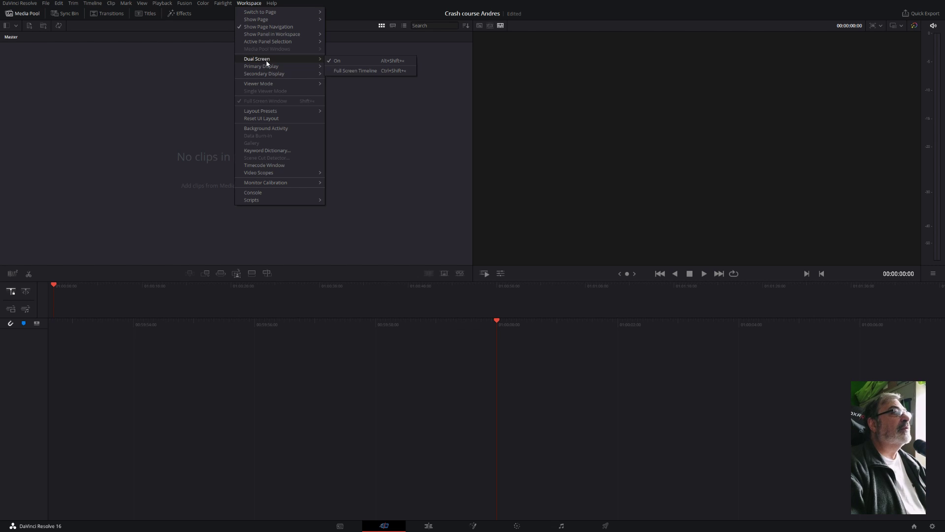
left_click(341, 72)
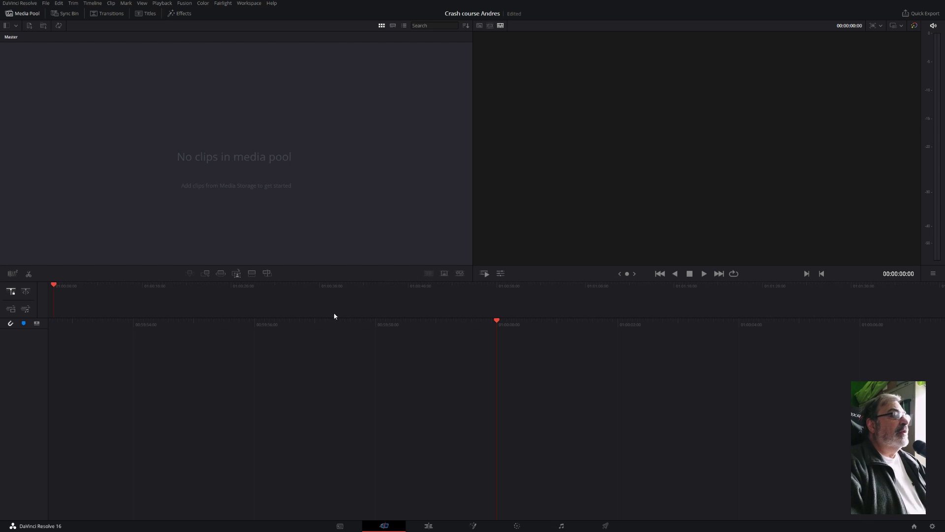
Step: Compare how the Media, Edit and Cut pages are laid out in dual-screen mode
left_click(342, 527)
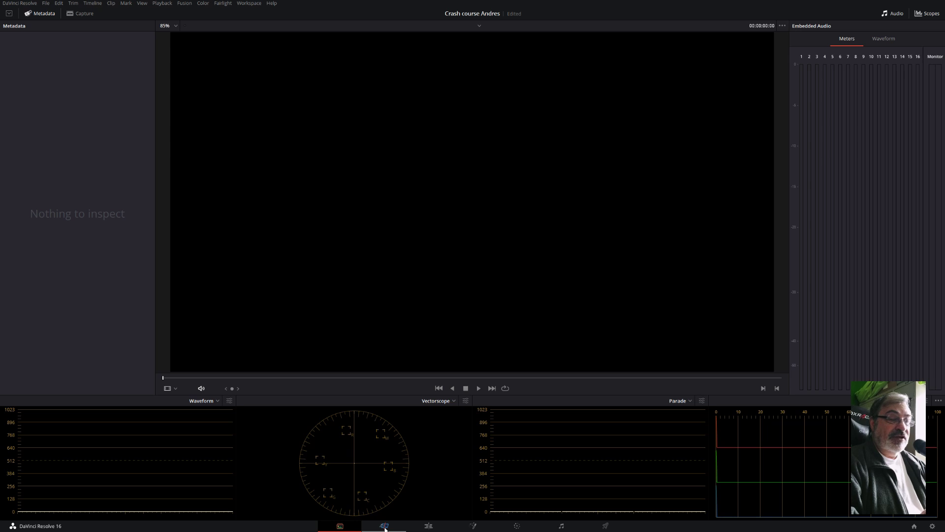
left_click(427, 526)
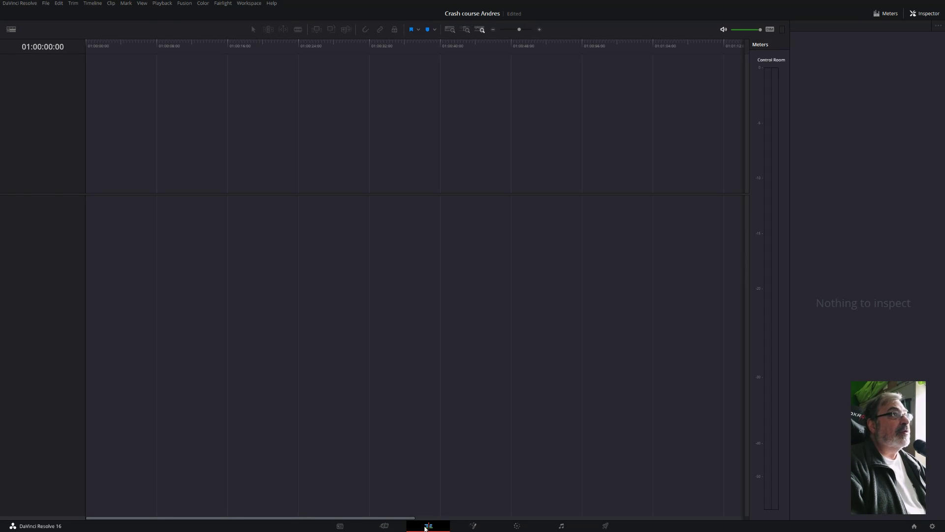
left_click(385, 525)
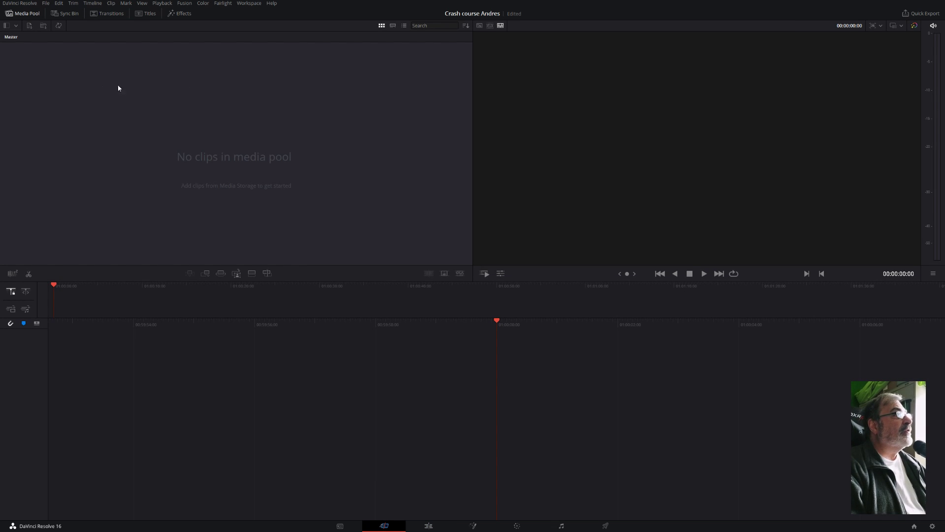
Step: On the Edit page, turn off the full-screen timeline and the dual-screen layout
left_click(432, 527)
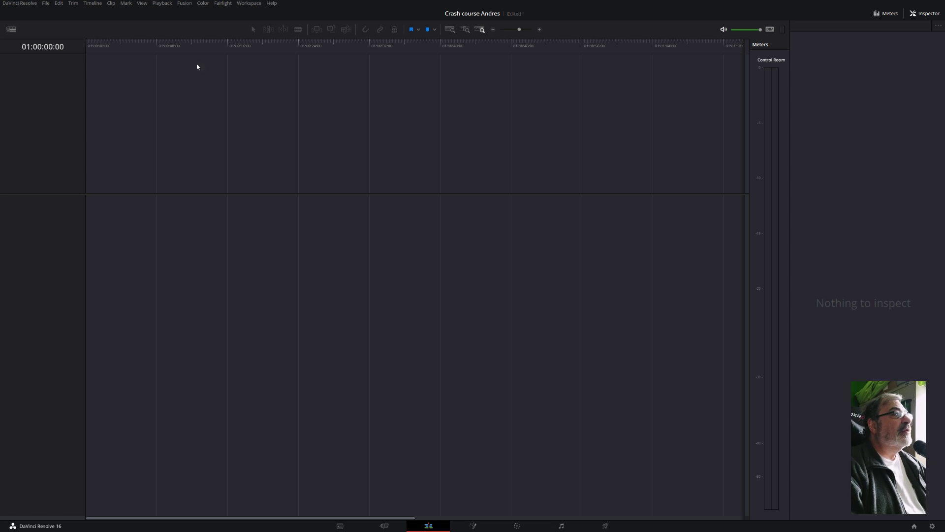
left_click(249, 3)
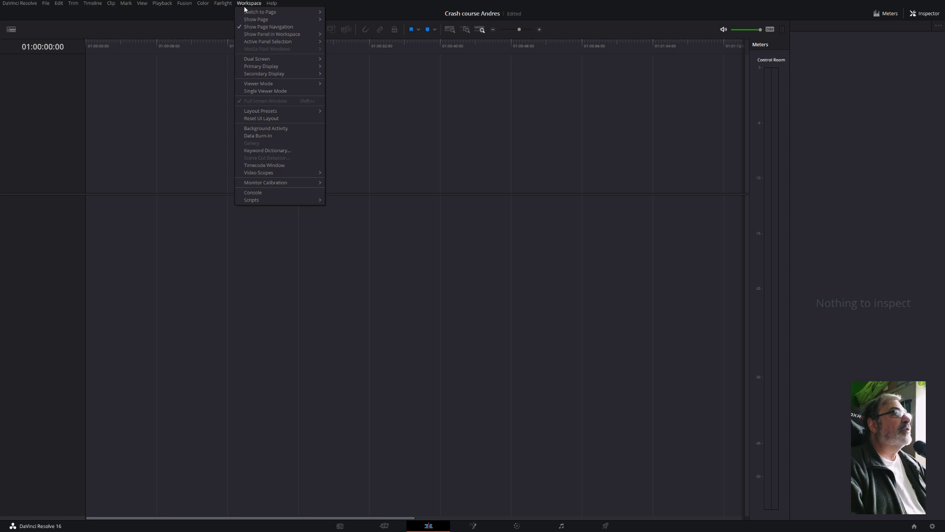
mouse_move(259, 59)
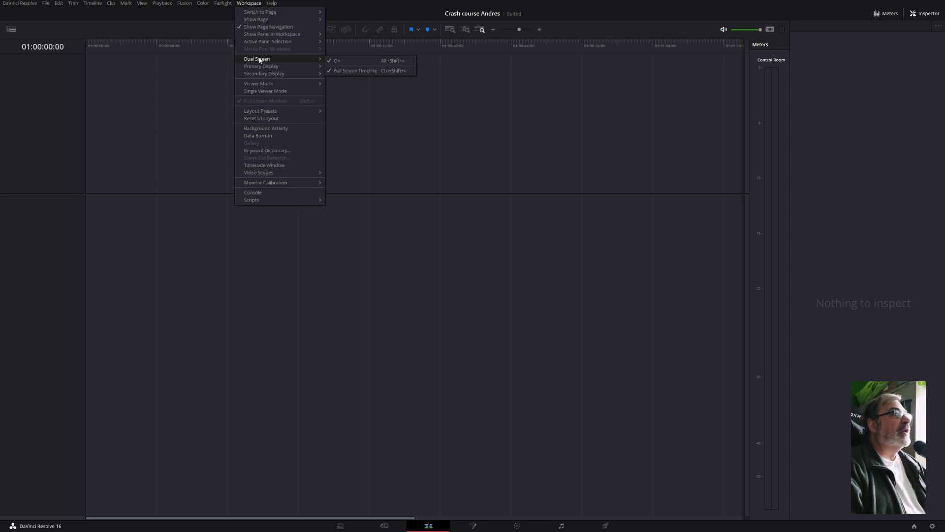
left_click(333, 61)
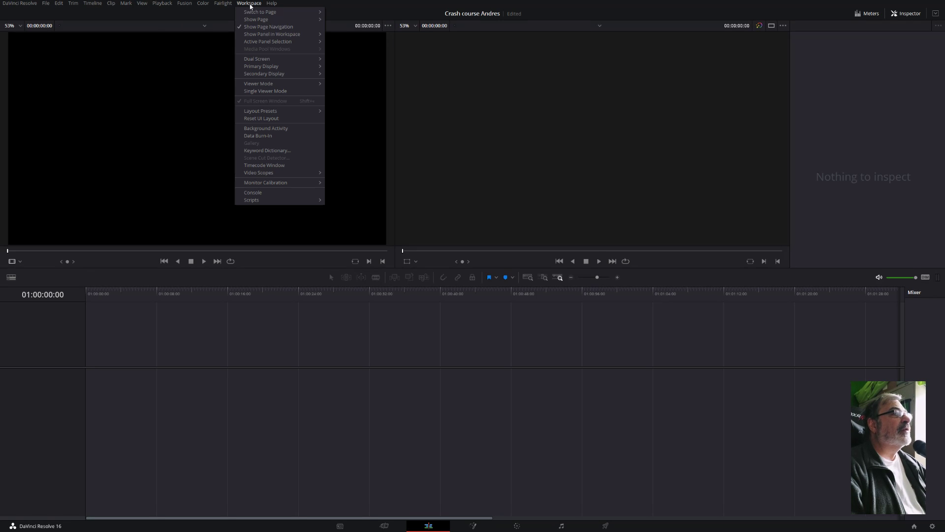
left_click(251, 4)
mouse_move(274, 59)
left_click(336, 62)
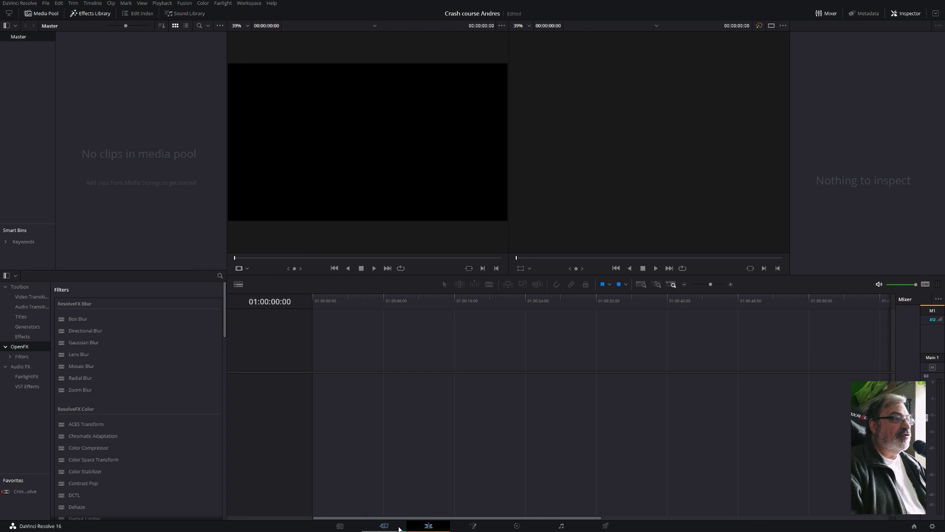
Step: Check the single-screen layouts of the Cut and Edit pages and return to the Cut page
left_click(400, 527)
left_click(428, 526)
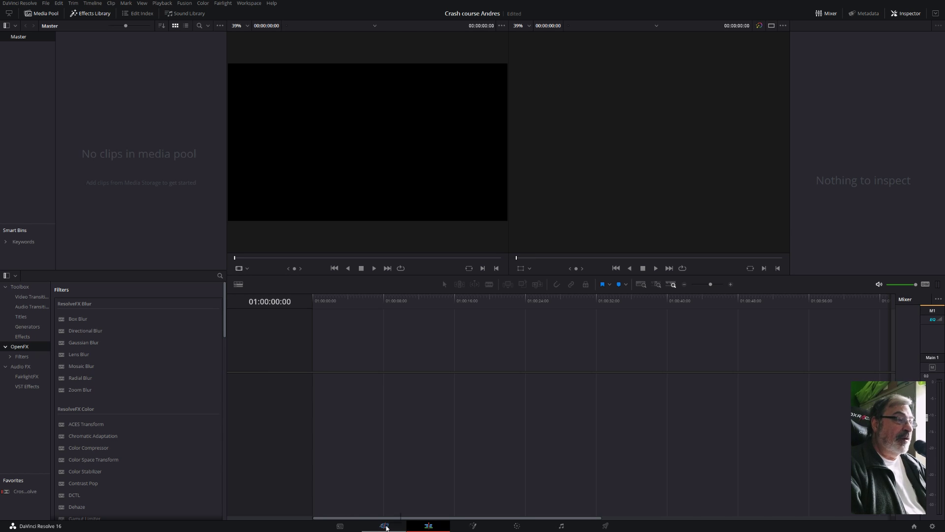
left_click(385, 526)
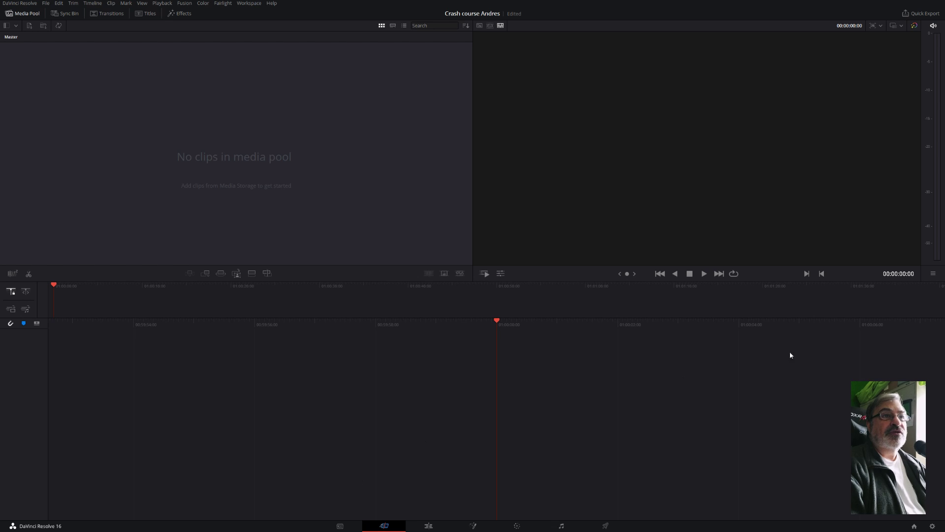
Step: Import 00005.MTS from the Canon XA11 folder without changing the project frame rate, and delete the clip from the media pool
key("alt+Tab")
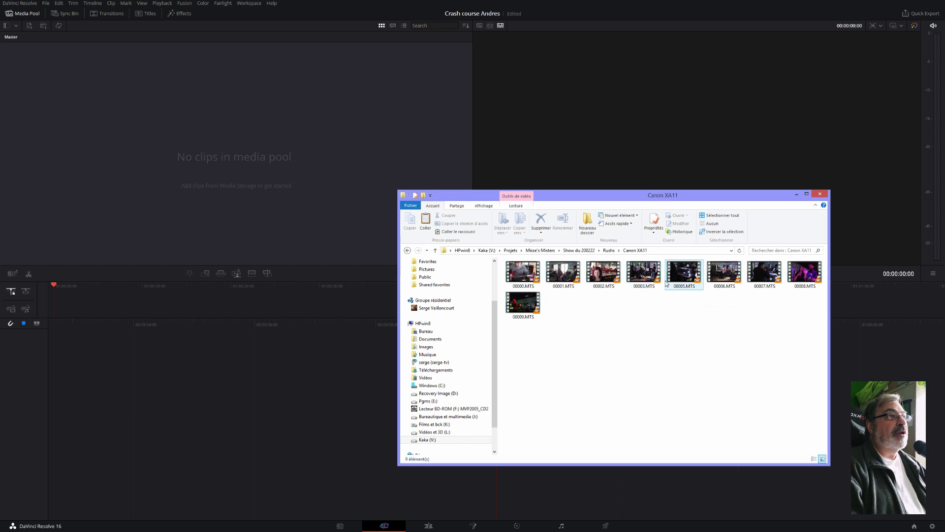
left_click_drag(677, 274, 151, 125)
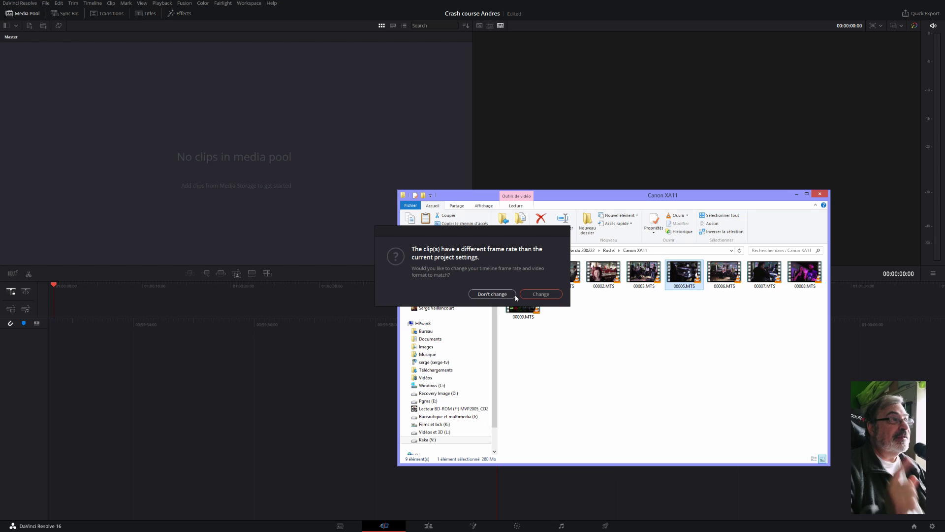
left_click(492, 294)
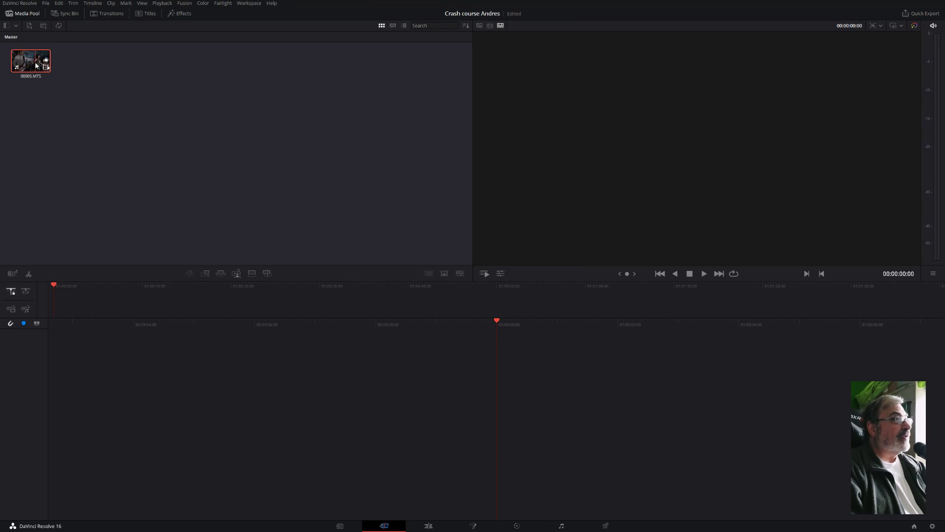
key("Delete")
left_click(551, 292)
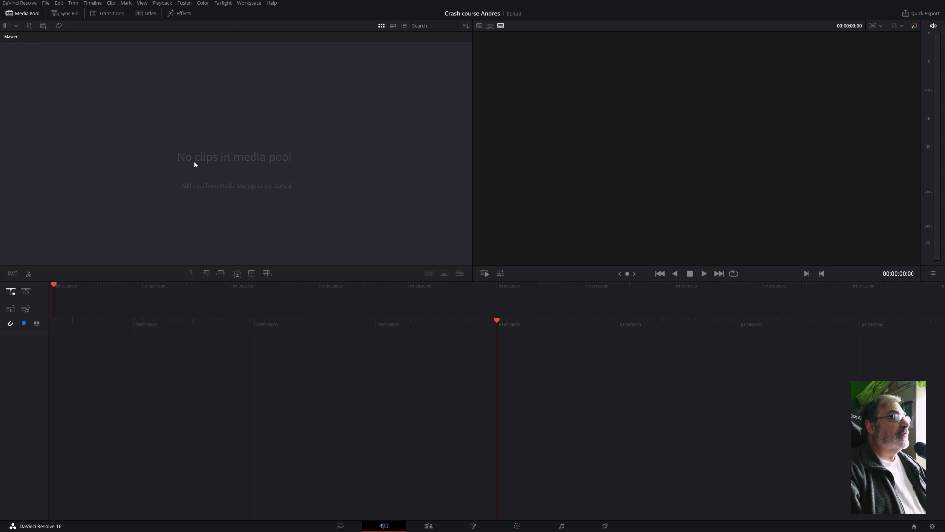
Step: Open the project settings at the master settings
left_click(45, 4)
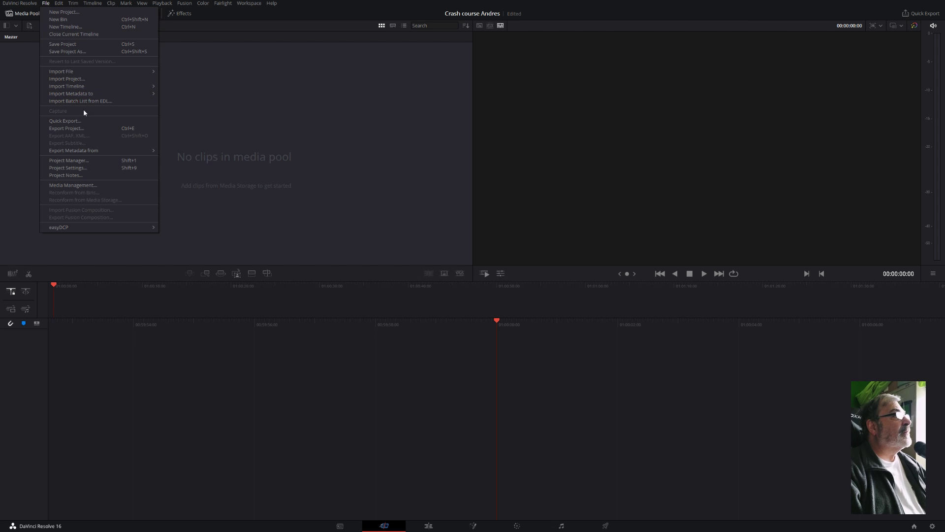
left_click(135, 169)
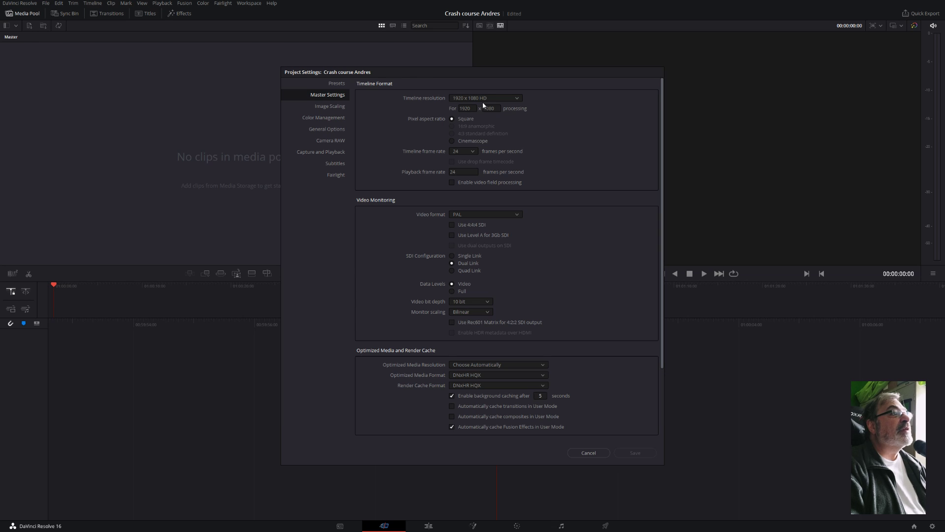
Step: Set the timeline frame rate and the playback frame rate to 29.97 frames per second
left_click(474, 152)
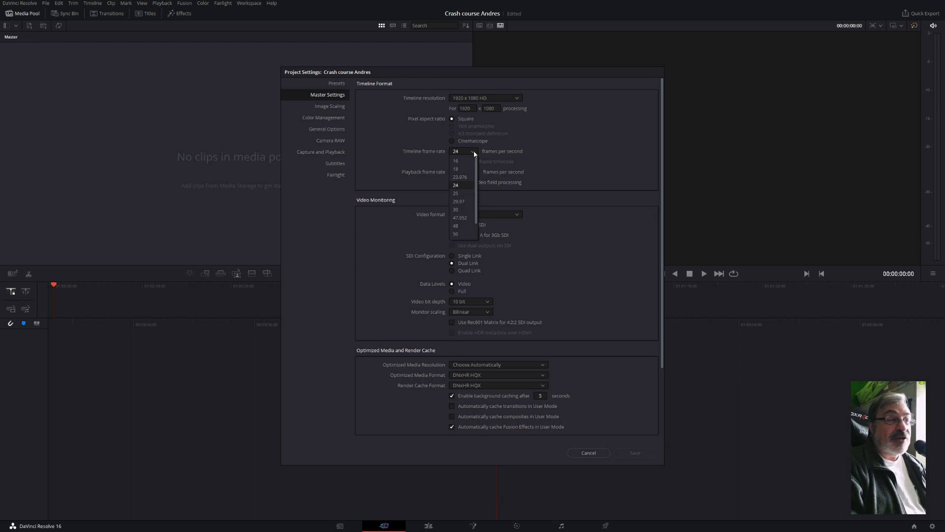
left_click(462, 202)
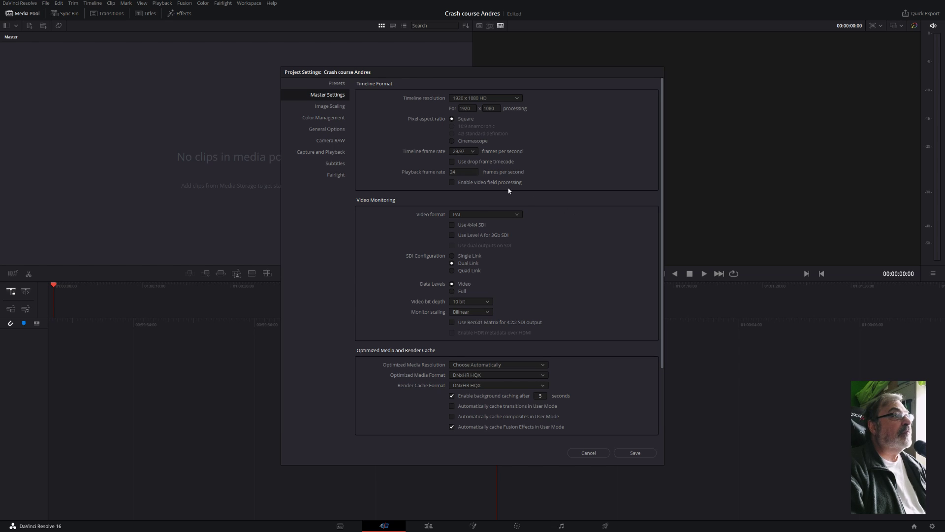
left_click(470, 172)
left_click_drag(461, 172, 448, 173)
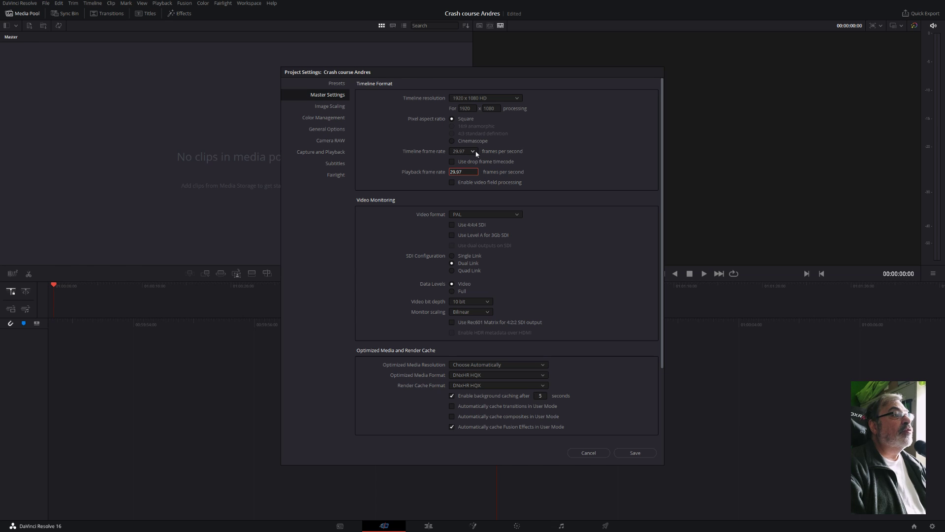
Step: Set the timeline frame rate and the playback frame rate to 30 frames per second
left_click(477, 154)
left_click(463, 208)
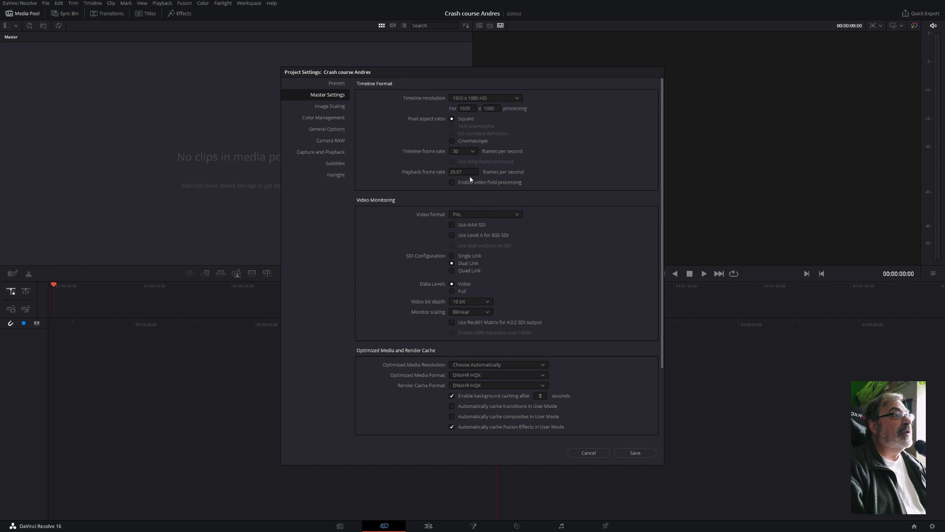
left_click_drag(471, 172, 428, 169)
type("30")
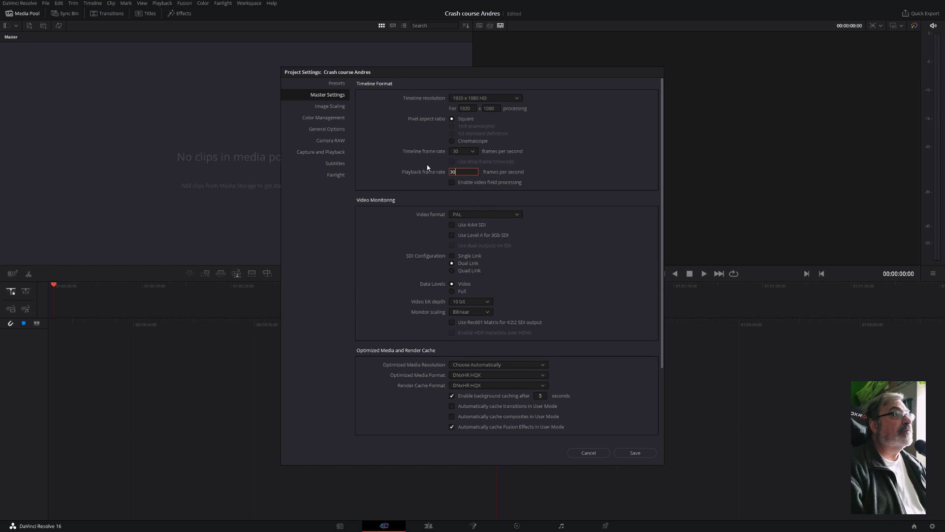
Step: Set the video monitoring format to HD 1080p 30
left_click(508, 215)
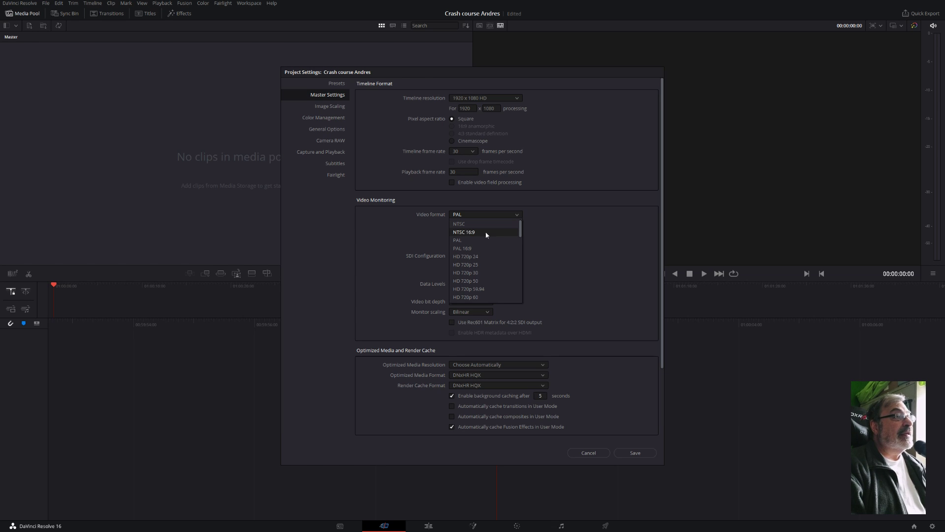
left_click_drag(522, 234, 521, 260)
scroll(481, 253, "up", 3)
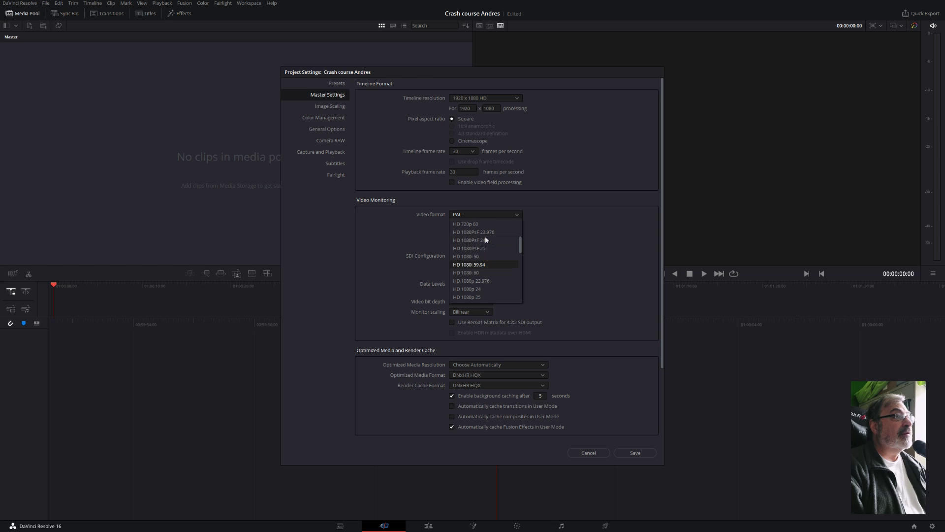
scroll(486, 261, "up", 3)
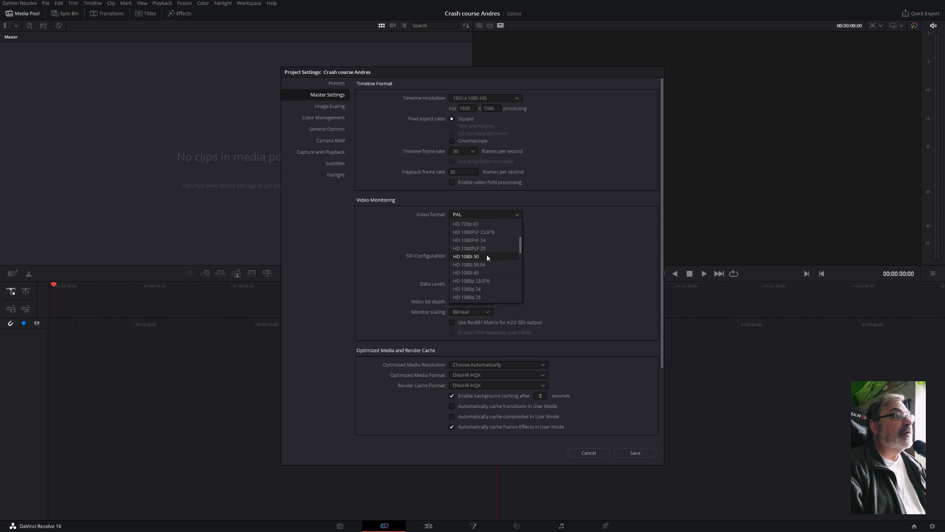
scroll(490, 262, "down", 3)
scroll(489, 262, "down", 3)
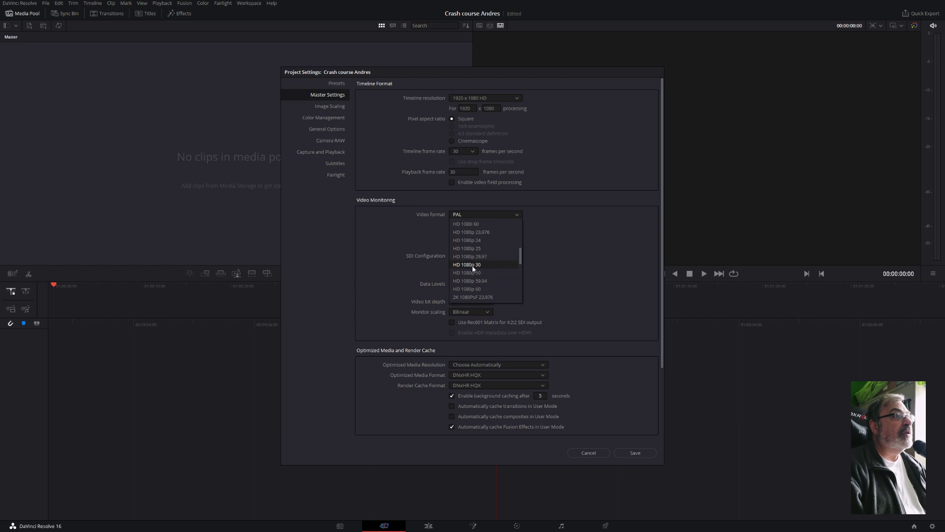
left_click(483, 266)
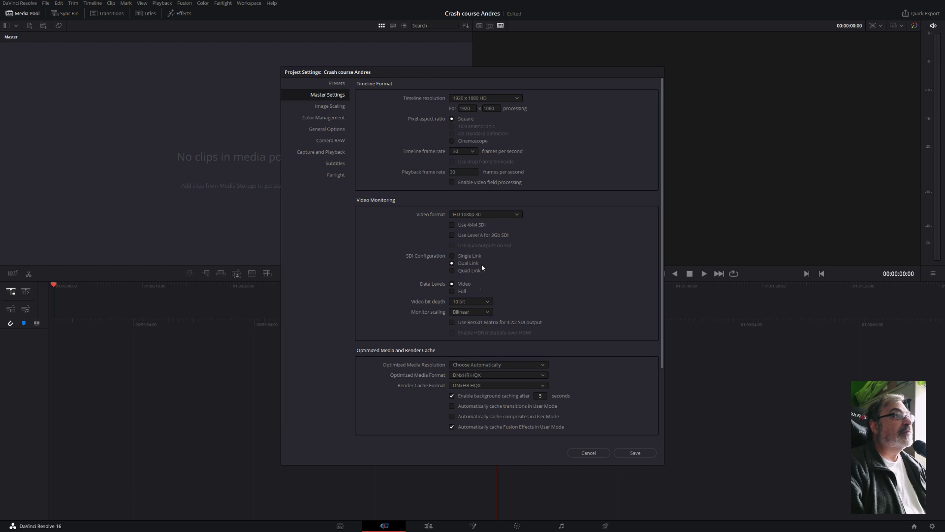
Step: Set the video monitoring bit depth to 8 bit
left_click(488, 302)
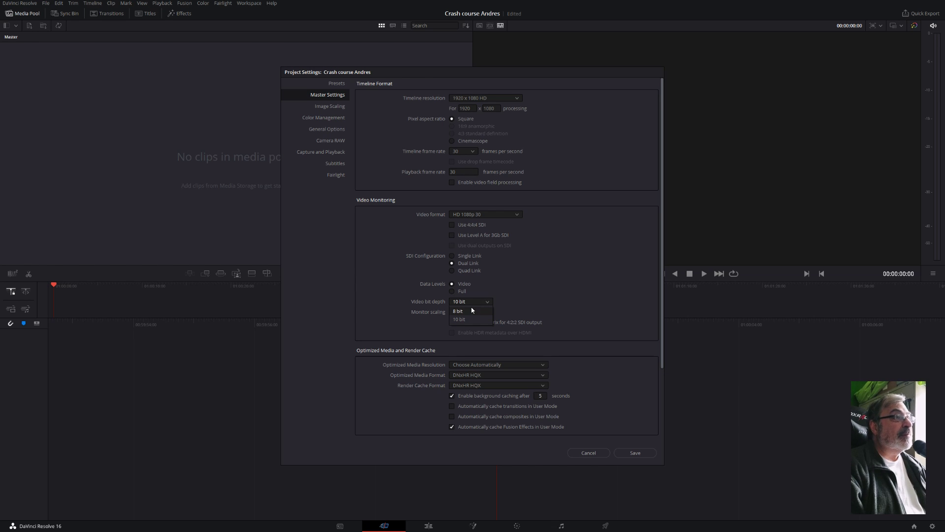
left_click(472, 312)
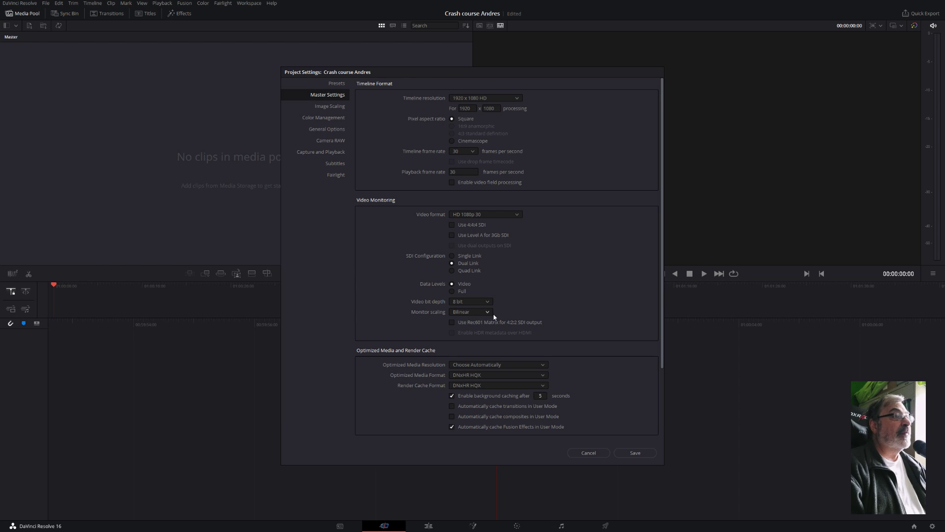
Step: Set the gallery stills location to the DaVinci CacheClip folder on the V: drive
scroll(537, 332, "down", 3)
scroll(537, 330, "down", 3)
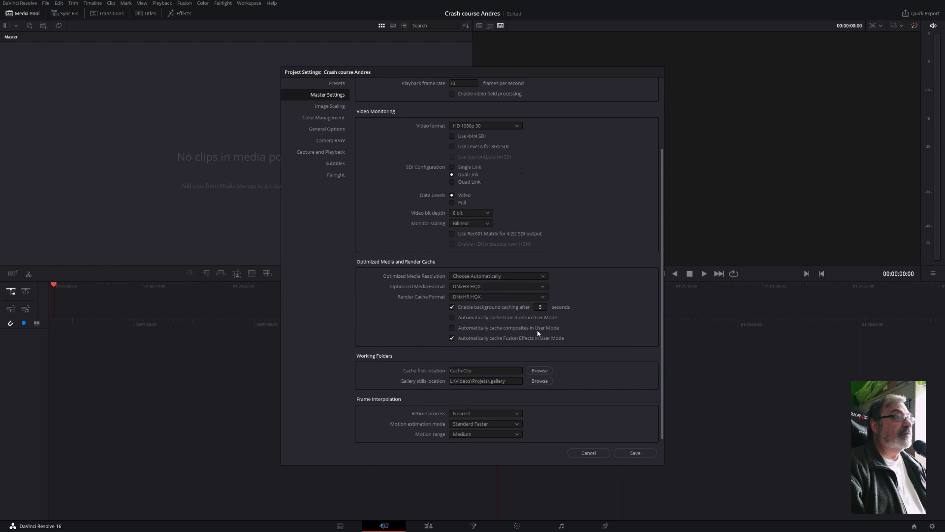
left_click(538, 378)
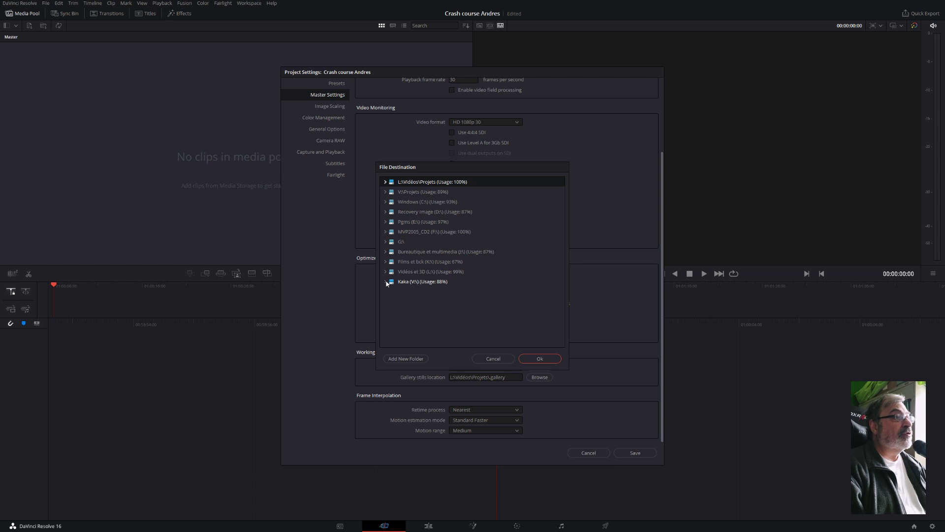
left_click(386, 282)
scroll(420, 321, "down", 2)
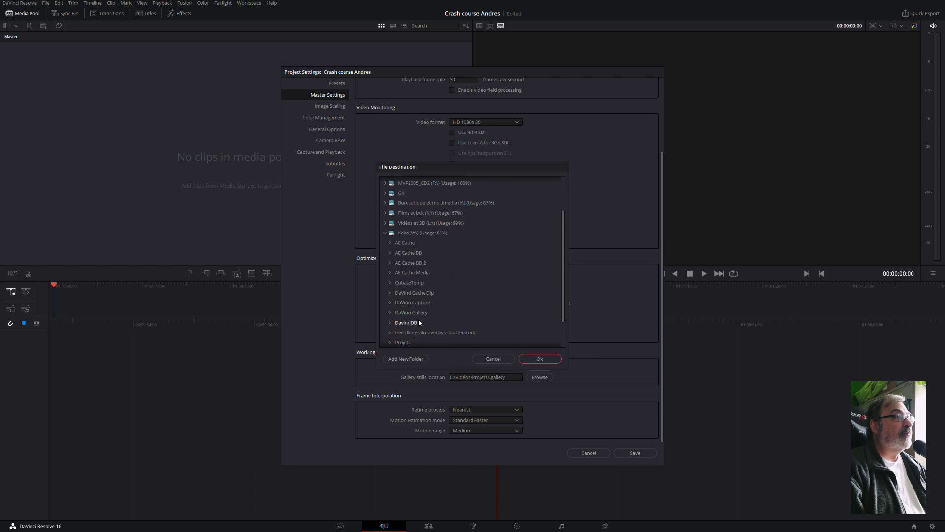
left_click(425, 293)
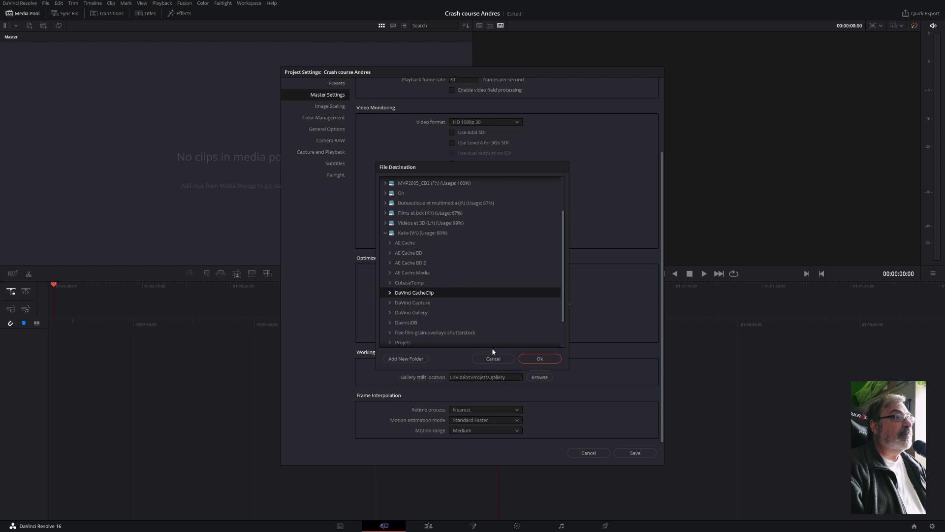
left_click(539, 359)
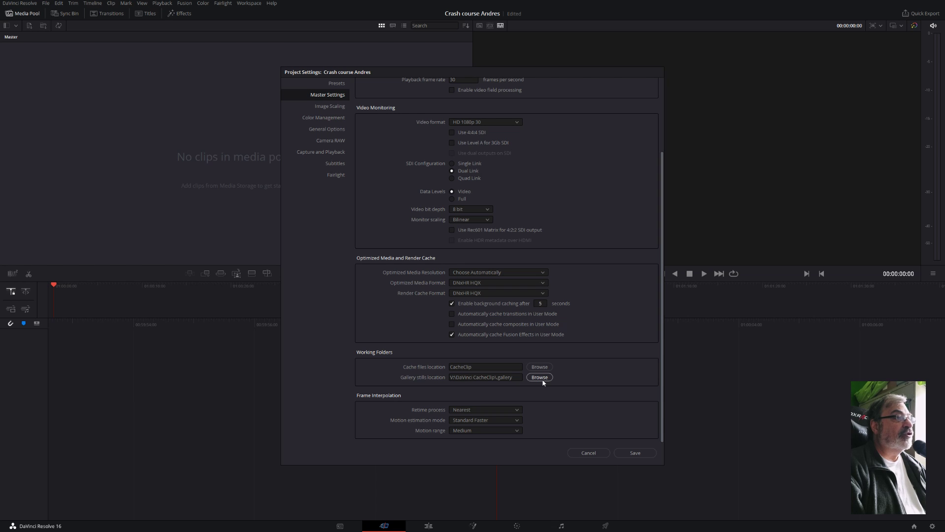
Step: Set the gallery stills location to the DaVinci Gallery folder and the cache files location to the DaVinci CacheClip folder on the V: drive
left_click(542, 379)
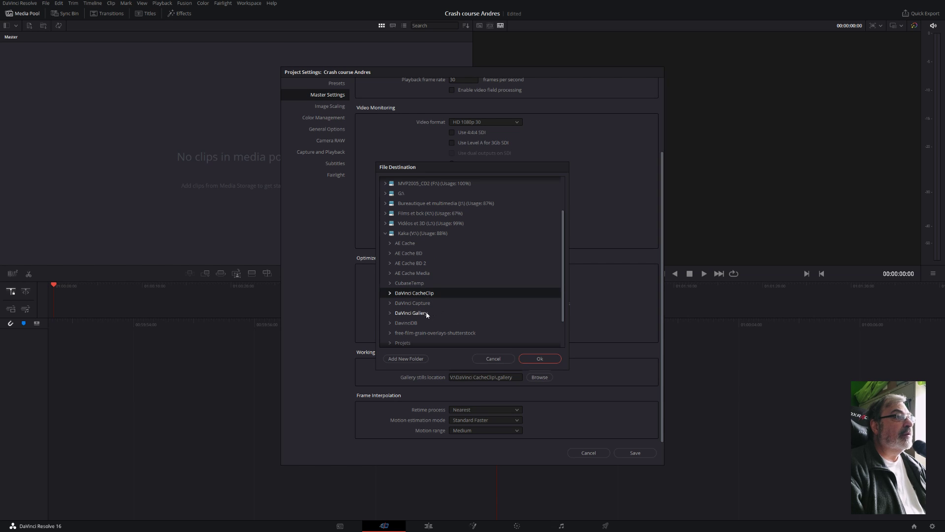
left_click(426, 313)
left_click(530, 361)
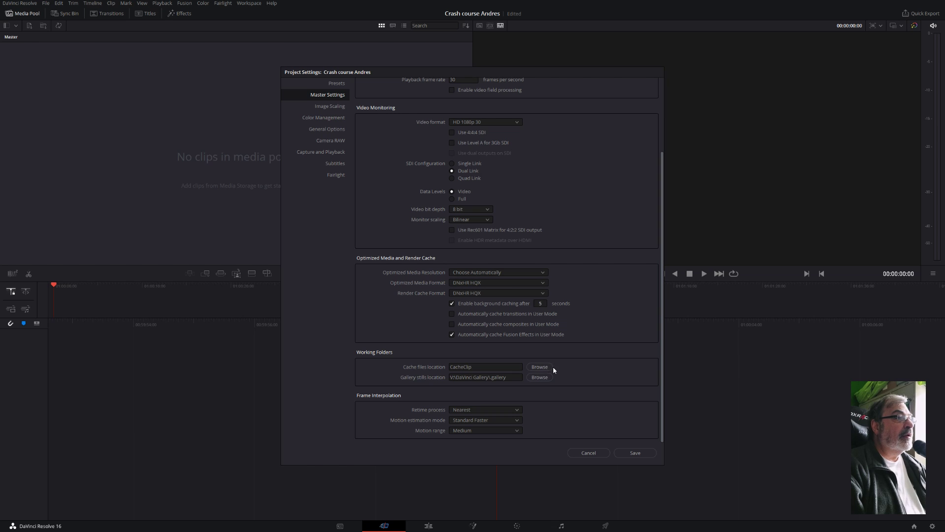
left_click(540, 367)
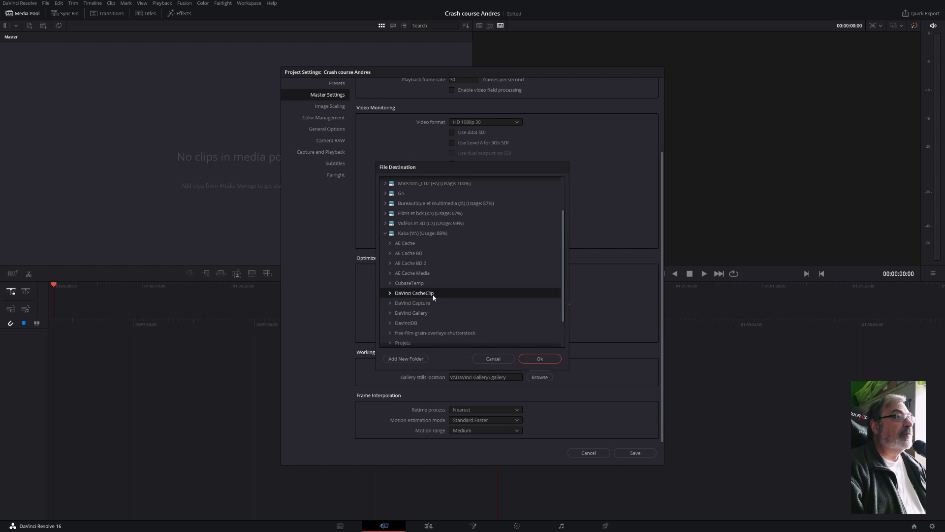
left_click(539, 359)
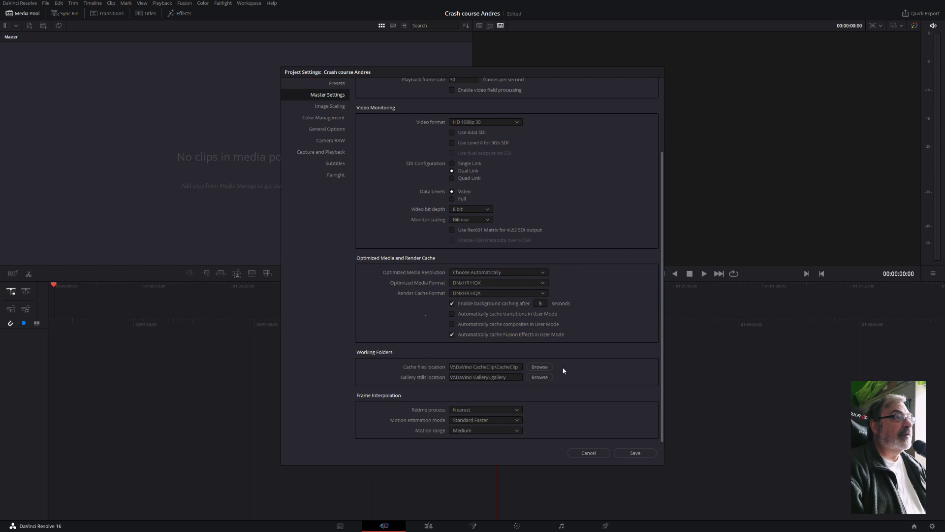
Step: Save the project settings, accepting the project frame rate change and the gallery path update
left_click(636, 453)
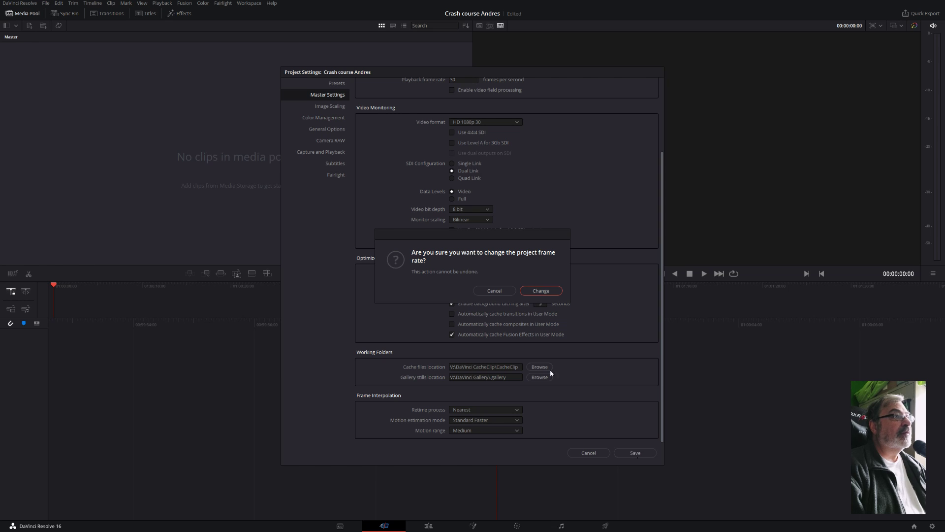
left_click(541, 292)
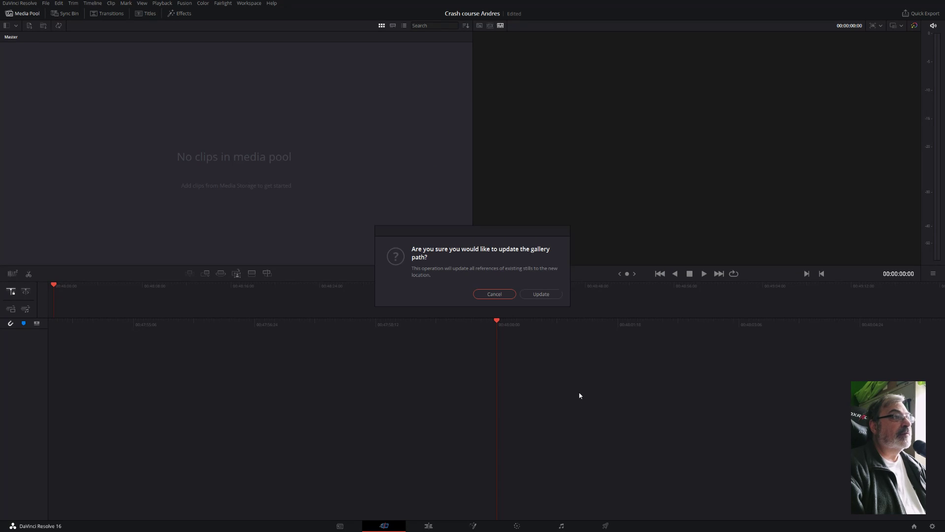
left_click(543, 296)
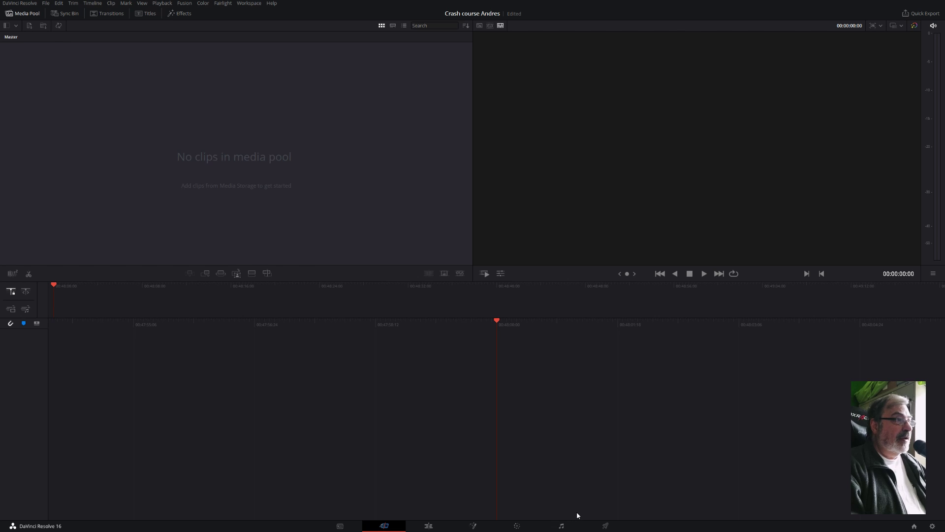
Step: Import 00005.MTS from the Canon XA11 folder in the file explorer into the media pool, keeping the project's frame rate
key("alt+Tab")
key("alt+Tab")
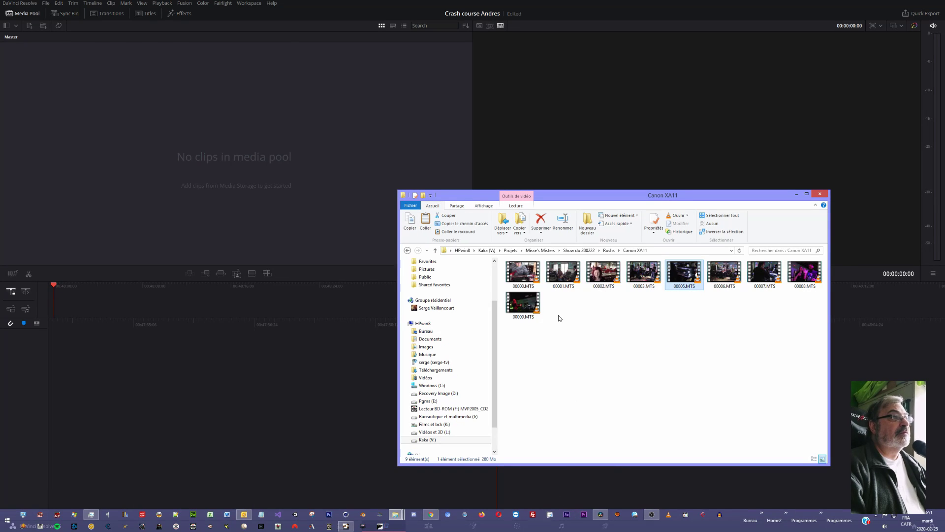
left_click_drag(695, 270, 202, 129)
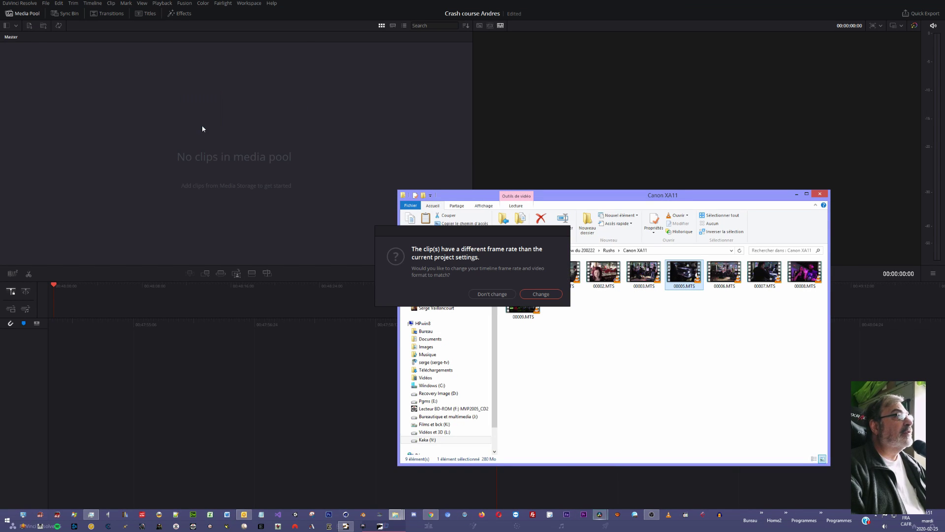
left_click(501, 294)
mouse_move(686, 285)
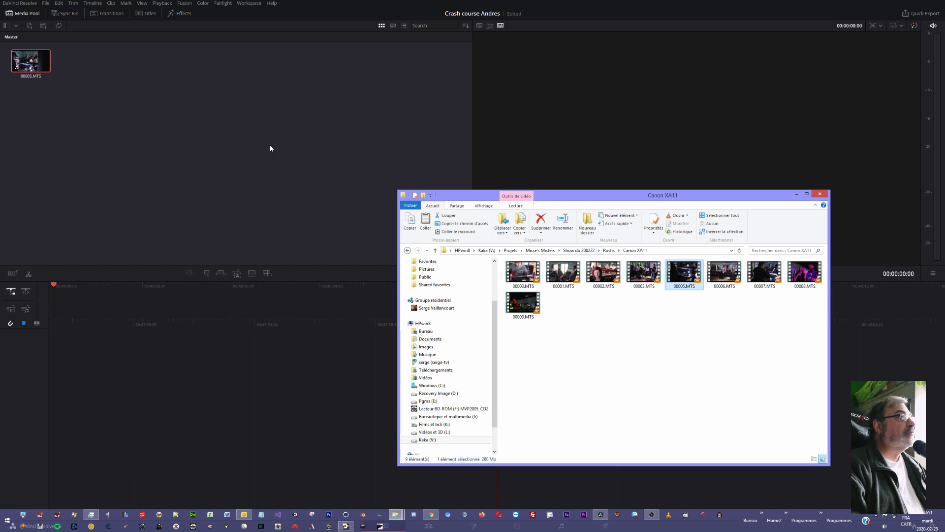
left_click_drag(687, 197, 944, 217)
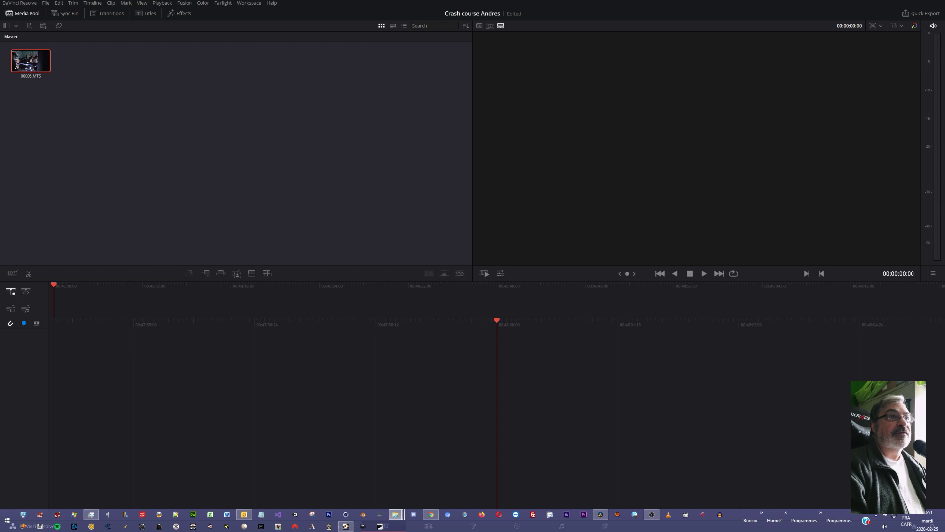
left_click(347, 223)
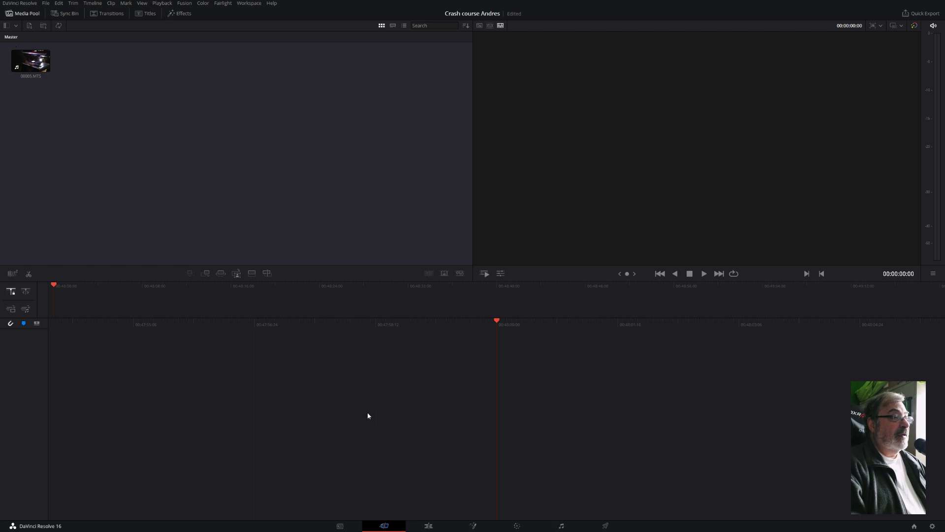
Step: View the imported clip on the Media page and switch to the Edit page
left_click(429, 526)
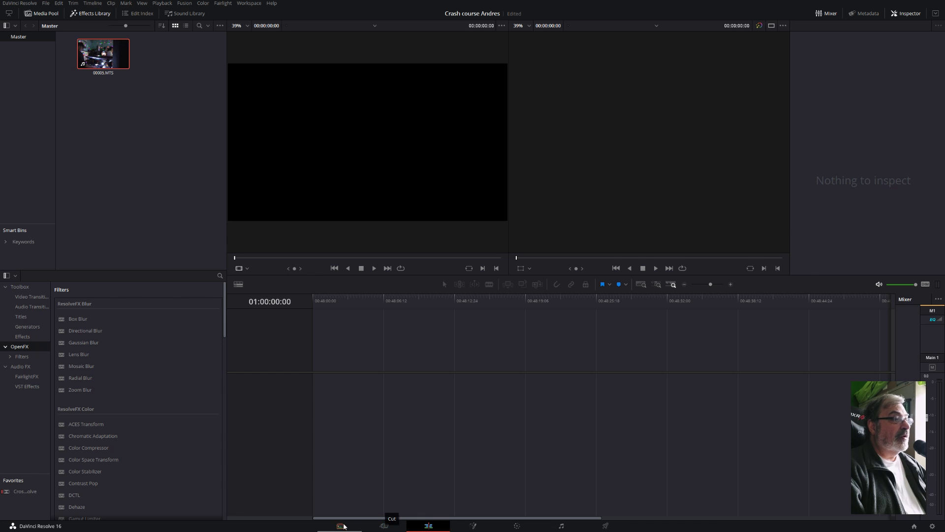
left_click(340, 526)
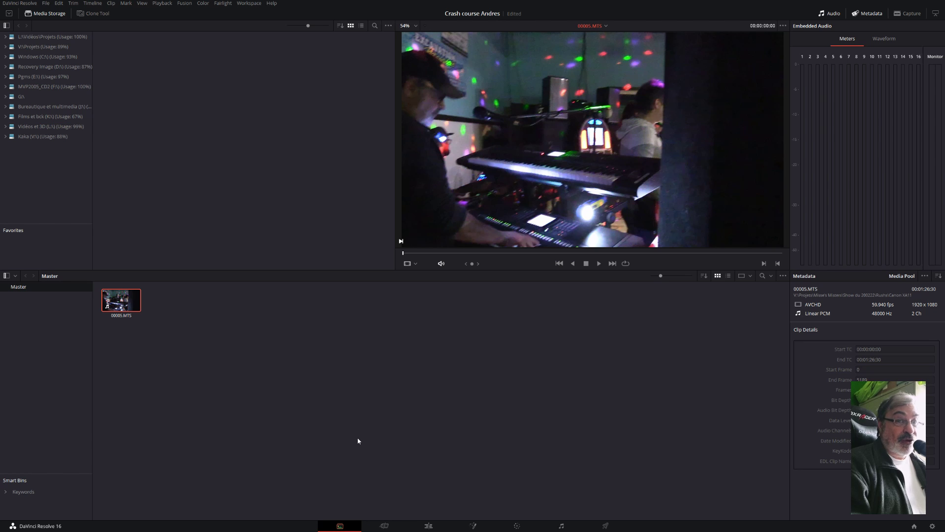
left_click(433, 527)
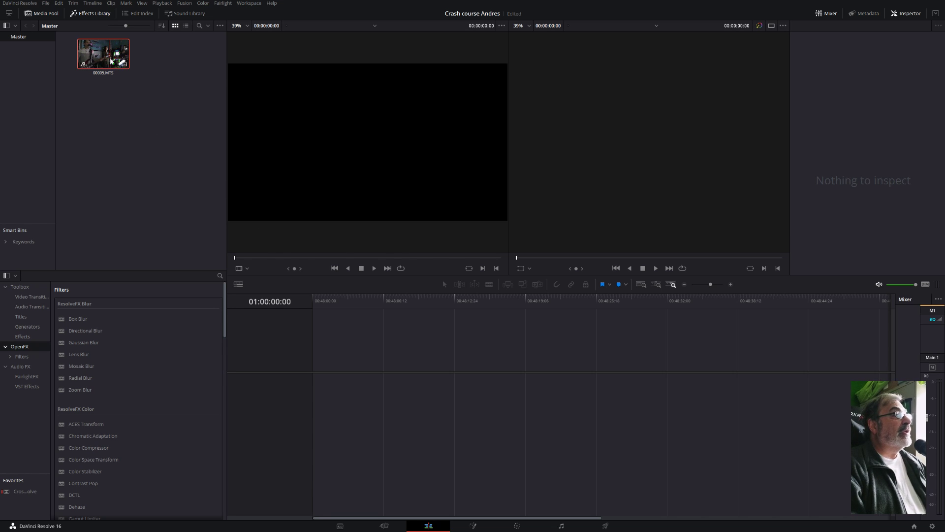
Step: Load the 00005.MTS clip in the source viewer and preview its first few seconds
double_click(118, 55)
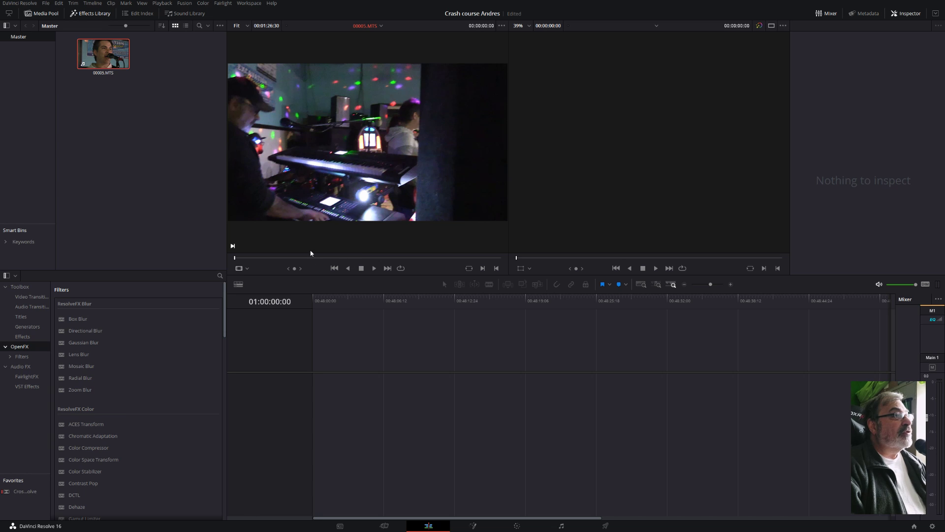
key("space")
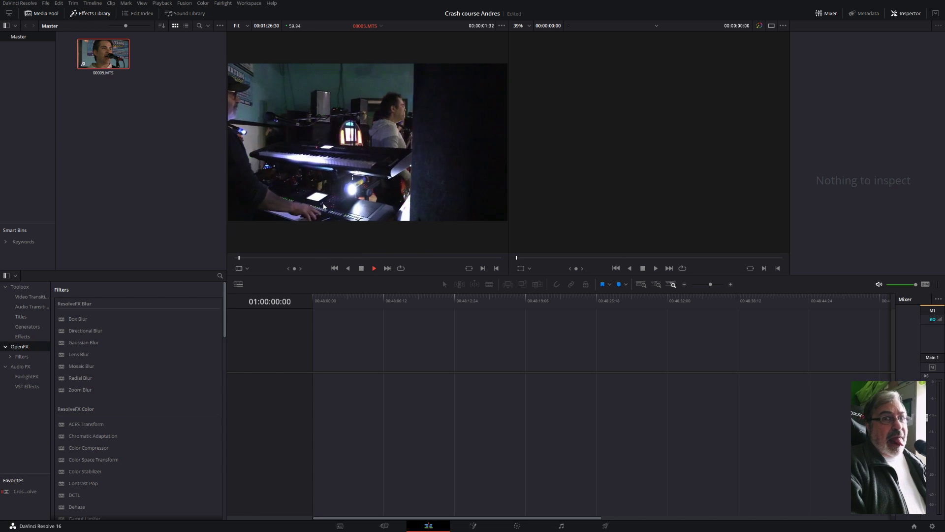
key("space")
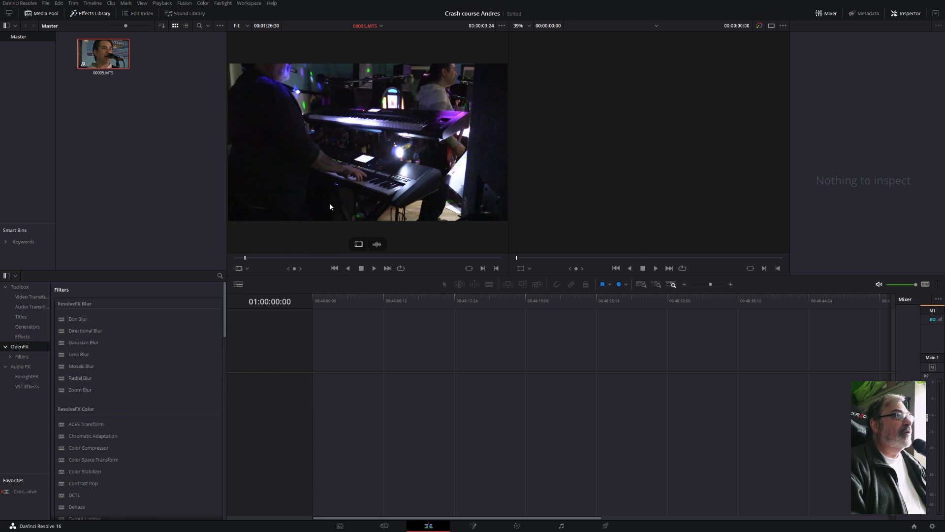
mouse_move(245, 260)
left_mouse_down()
mouse_move(260, 260)
mouse_move(249, 260)
left_mouse_up()
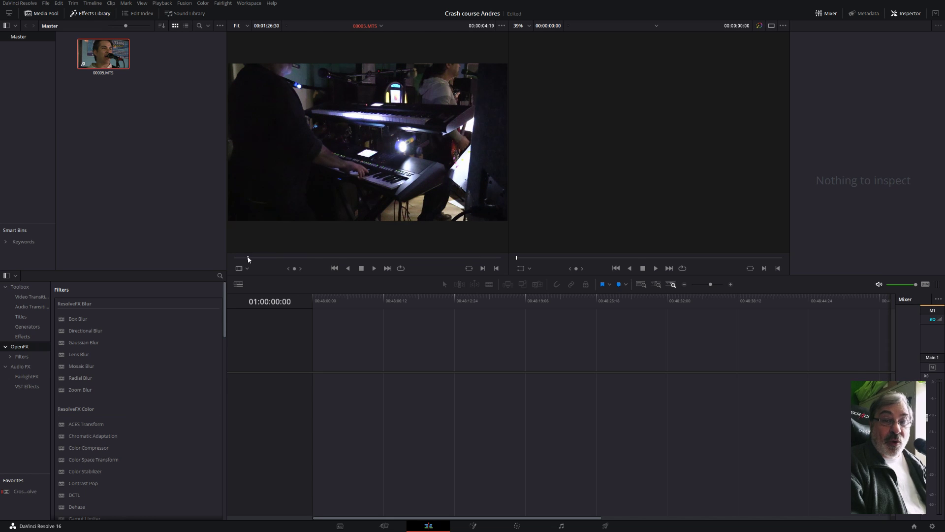
Step: Place the 00005.MTS clip at the start of a new timeline and switch to selection mode
left_click_drag(123, 64, 318, 411)
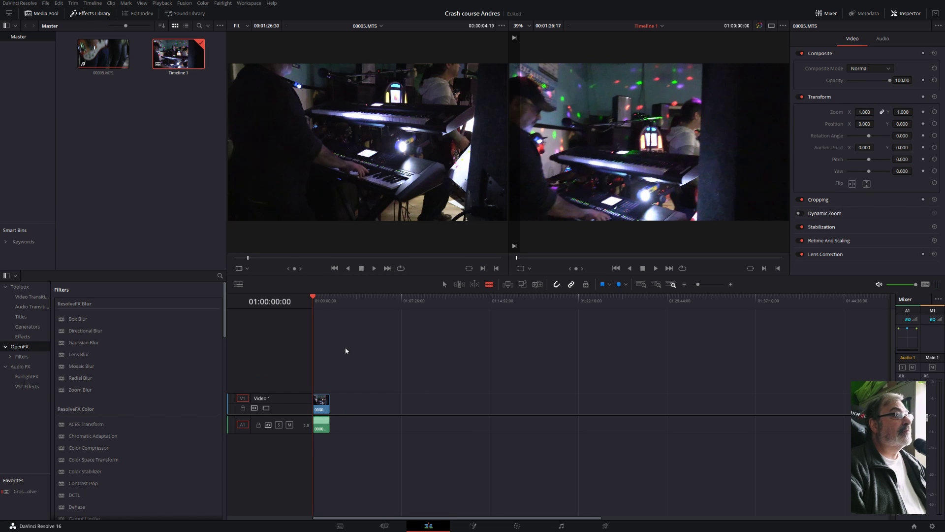
left_click(327, 304)
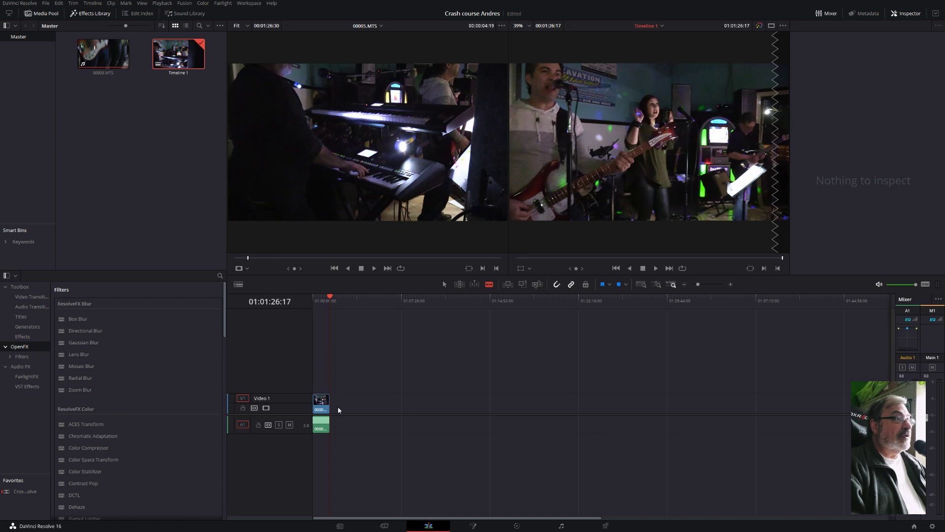
mouse_move(329, 408)
left_mouse_down()
mouse_move(316, 408)
mouse_move(321, 400)
left_mouse_up()
left_click(445, 284)
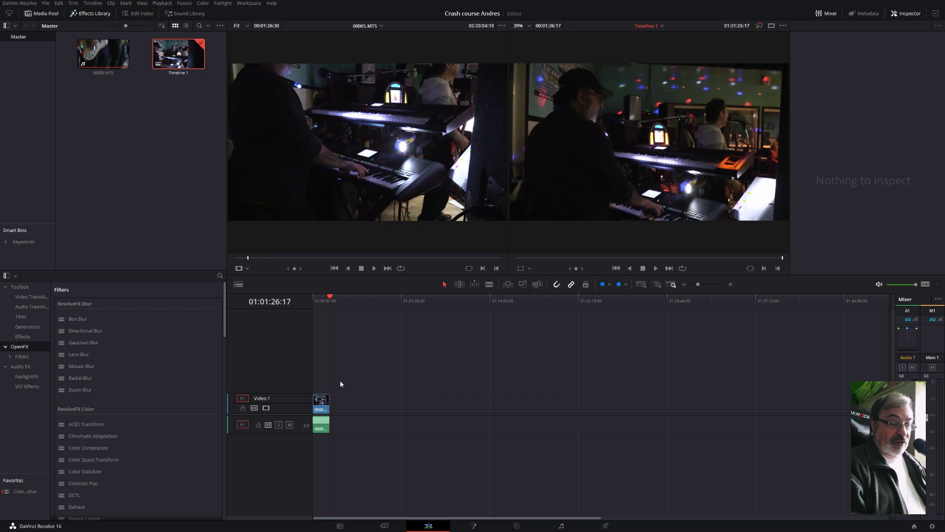
Step: Adjust the timeline zoom so the 00005.MTS clip spreads across the track for closer viewing
key("ctrl+equal")
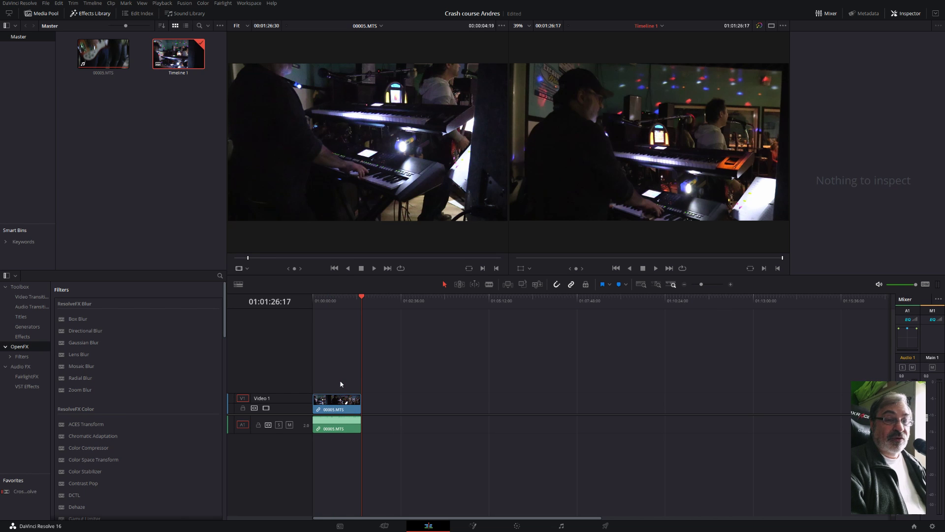
key("ctrl+equal")
key("ctrl+equal")
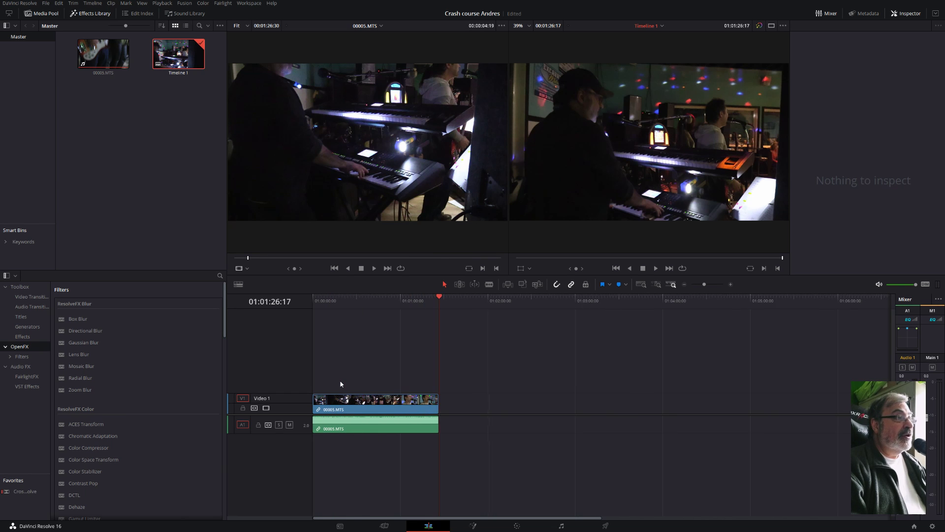
key("ctrl+equal")
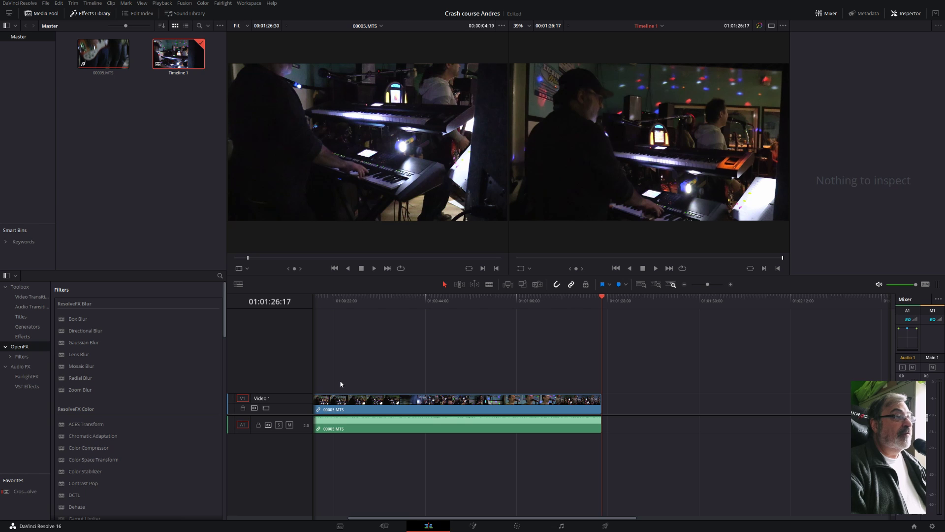
left_click_drag(477, 518, 431, 522)
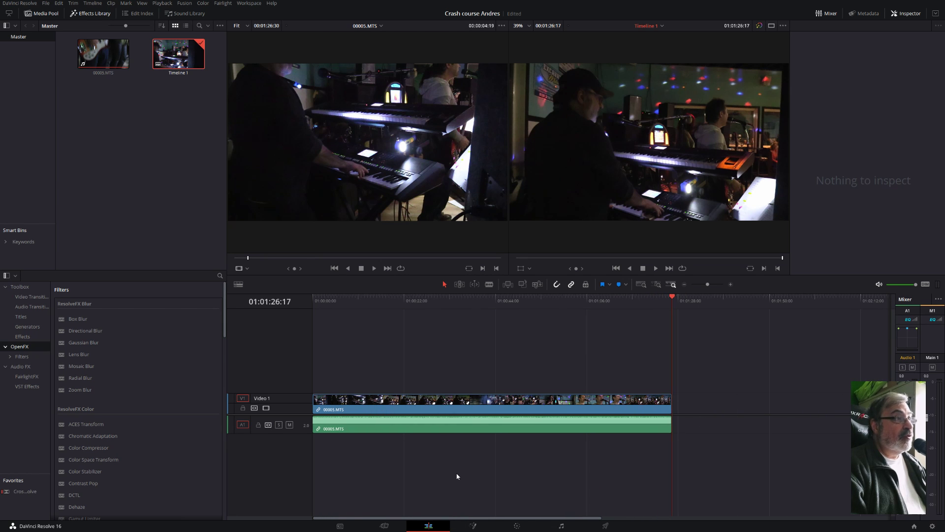
key("ctrl+minus")
key("ctrl+minus")
key("ctrl+equal")
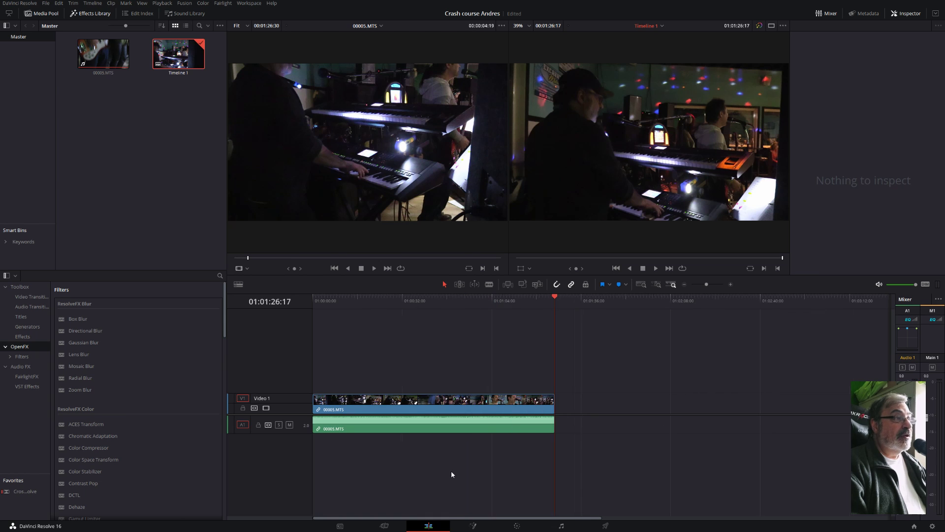
scroll(451, 474, "up", 2)
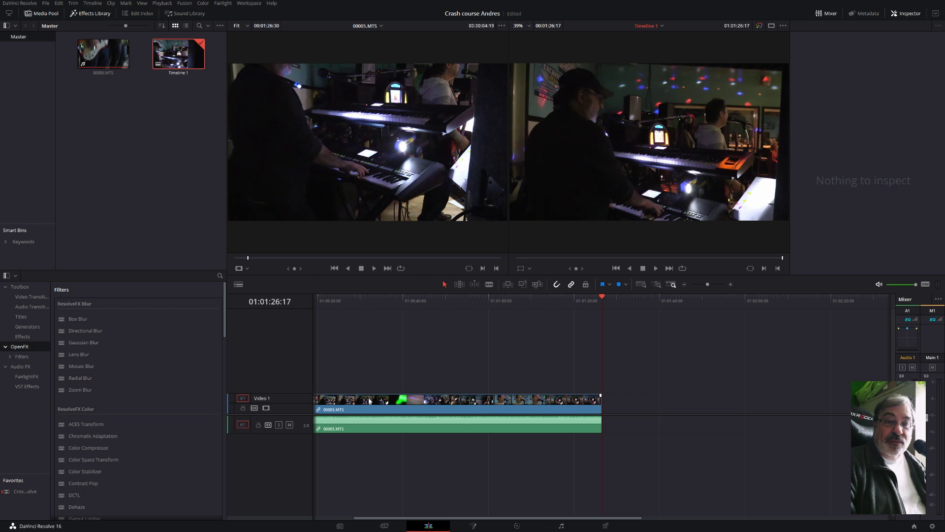
Step: Delete the full clip from the timeline and mark an In point at 00:00:05:31 in the source clip
left_click(394, 400)
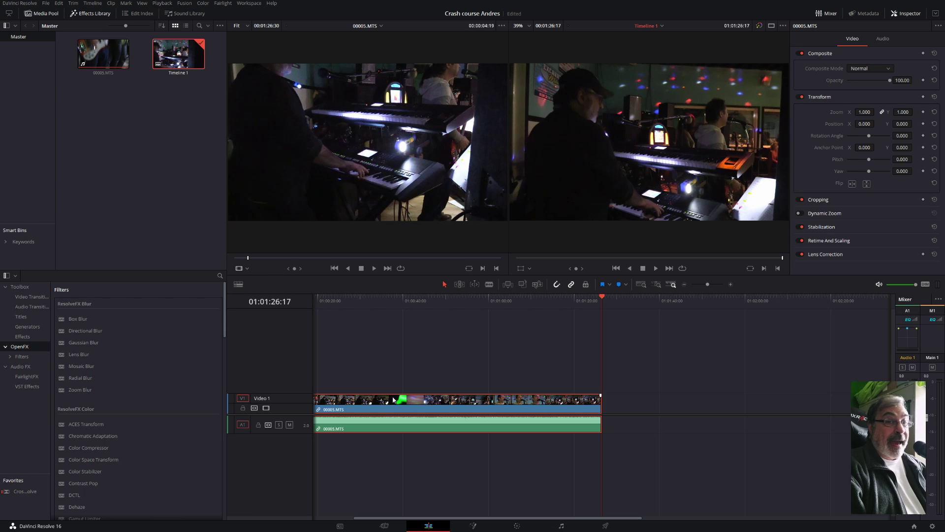
key("Delete")
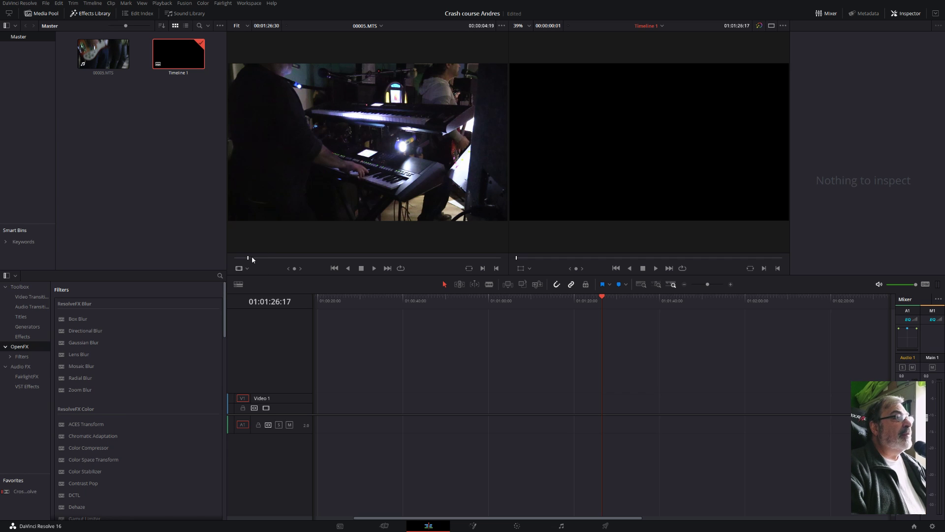
mouse_move(255, 258)
left_mouse_down()
mouse_move(286, 265)
mouse_move(252, 264)
left_mouse_up()
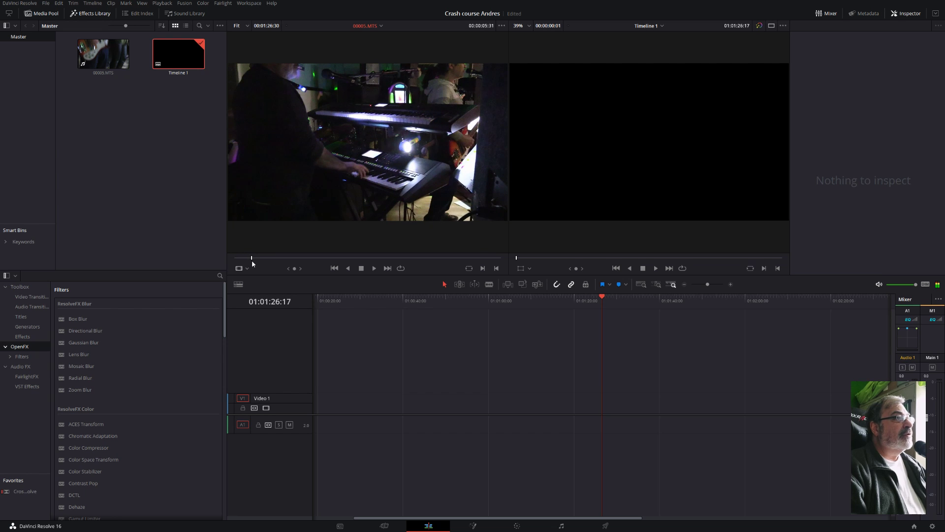
left_click(484, 268)
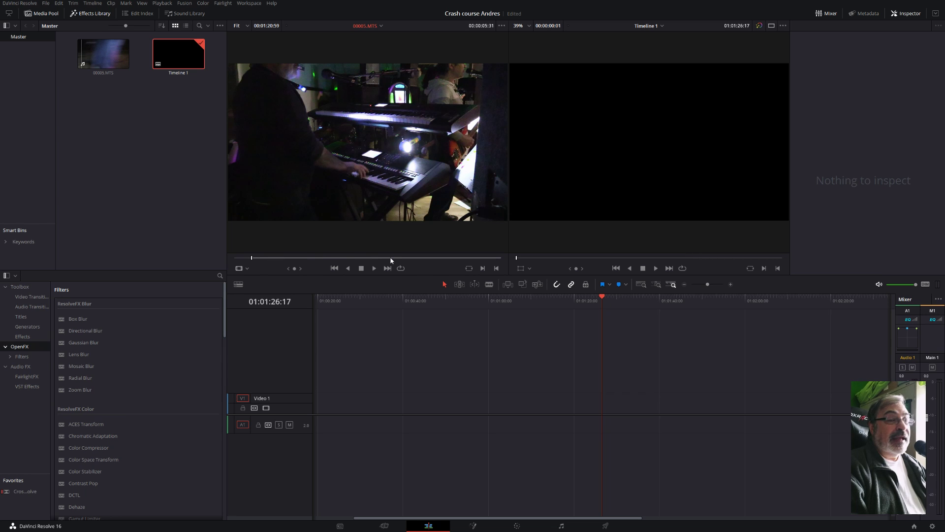
Step: Mark the source clip's Out point at 00:00:36:39 and place the marked section at the start of the timeline
left_click(281, 258)
left_click_drag(281, 258, 348, 267)
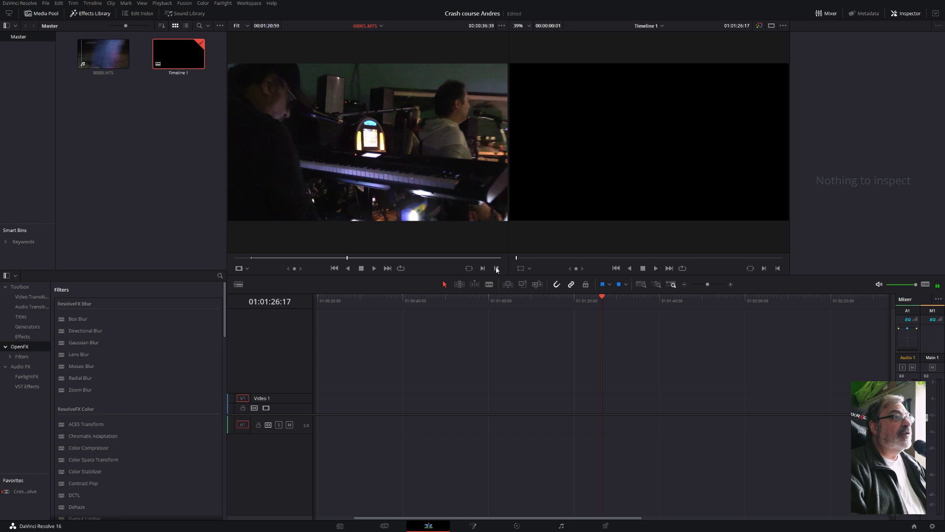
left_click(496, 268)
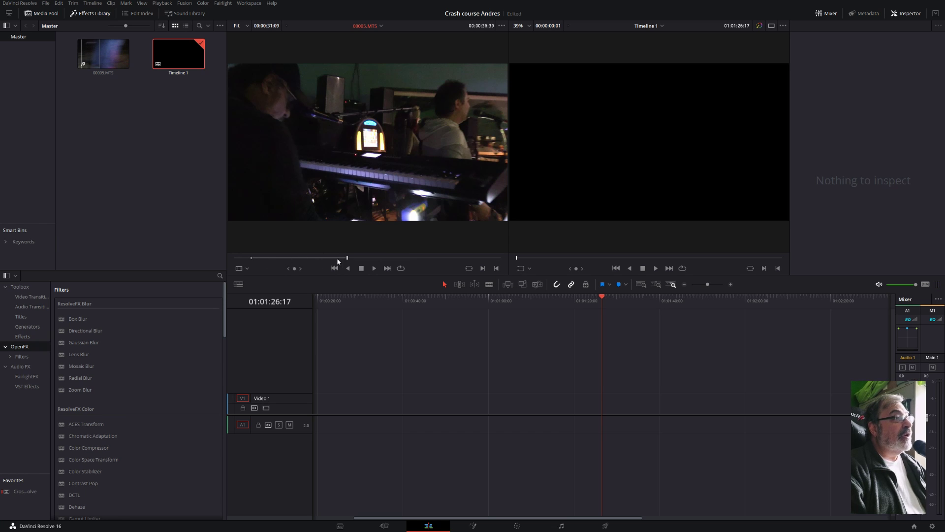
left_click_drag(333, 155, 322, 414)
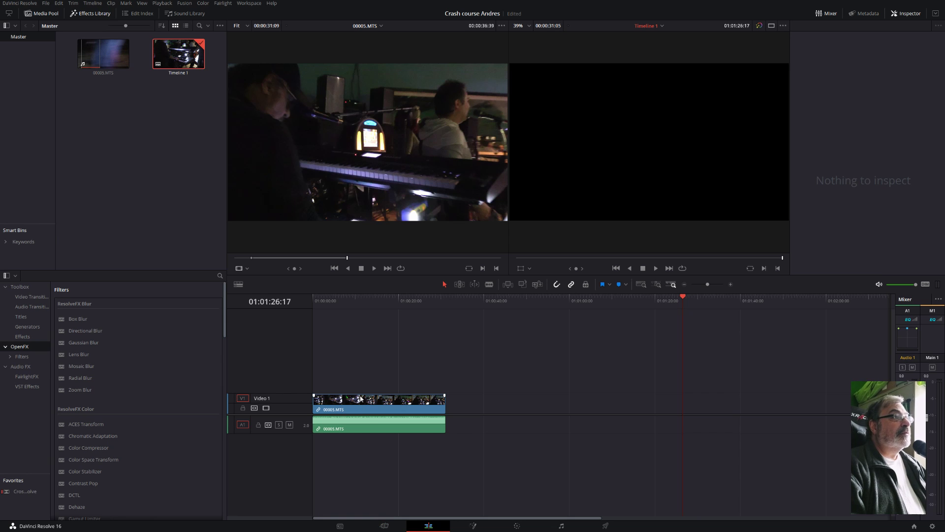
Step: Review the placed section from about 01:00:25:06, playing it in reverse, forward and at increased speed before stopping
mouse_move(380, 207)
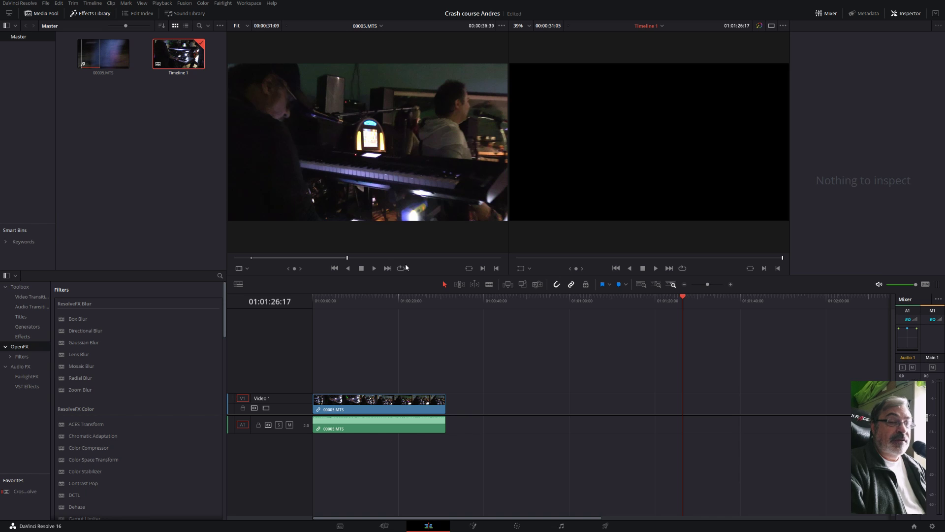
left_click(422, 299)
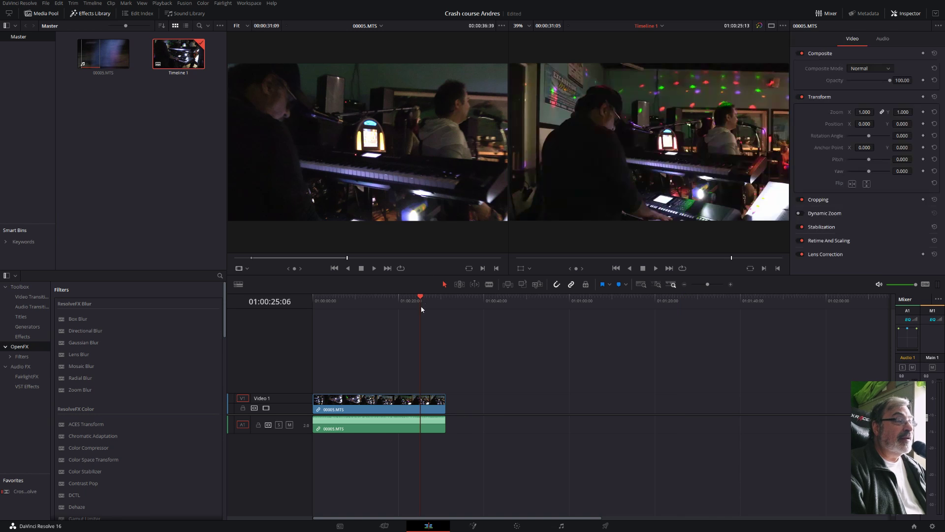
key("j")
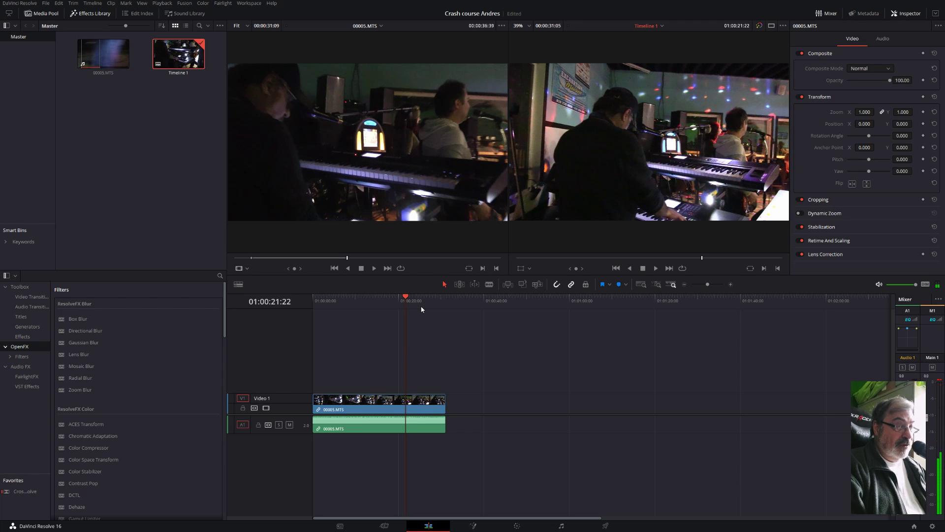
key("l")
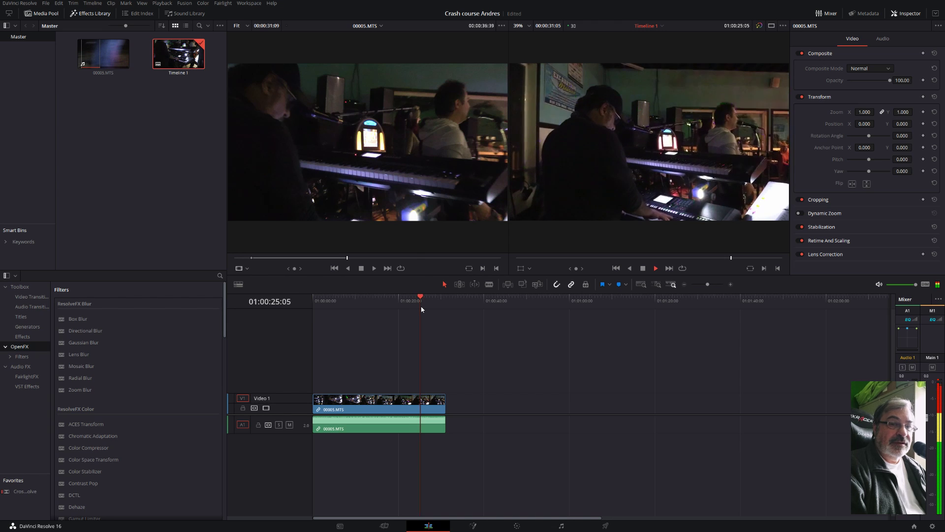
key("k")
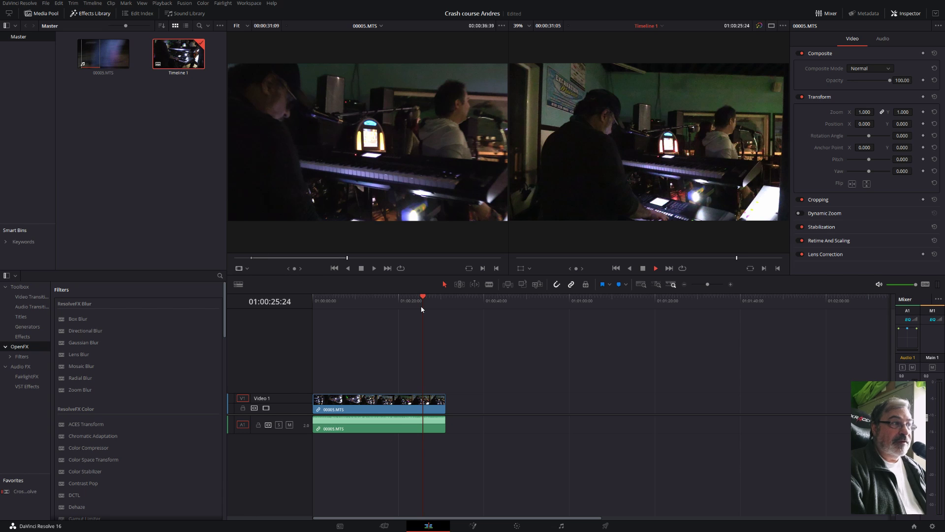
key("l")
key("l")
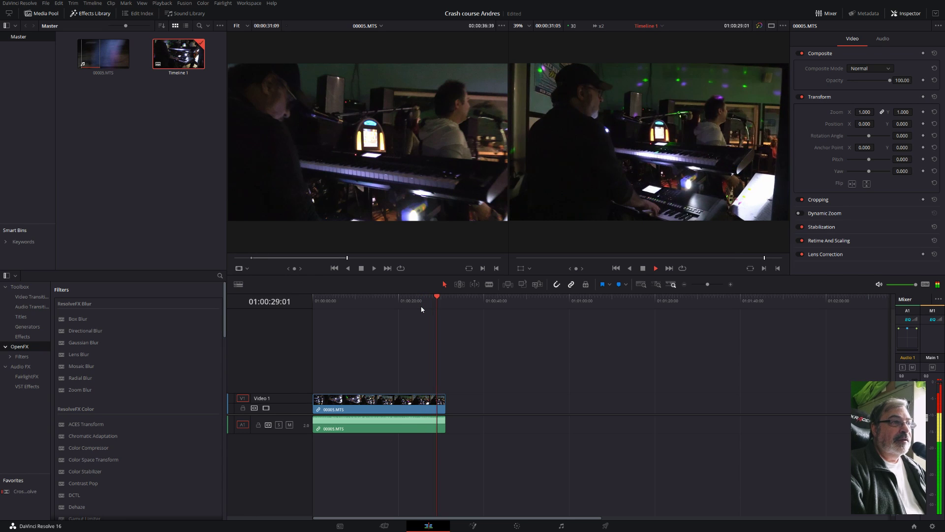
key("k")
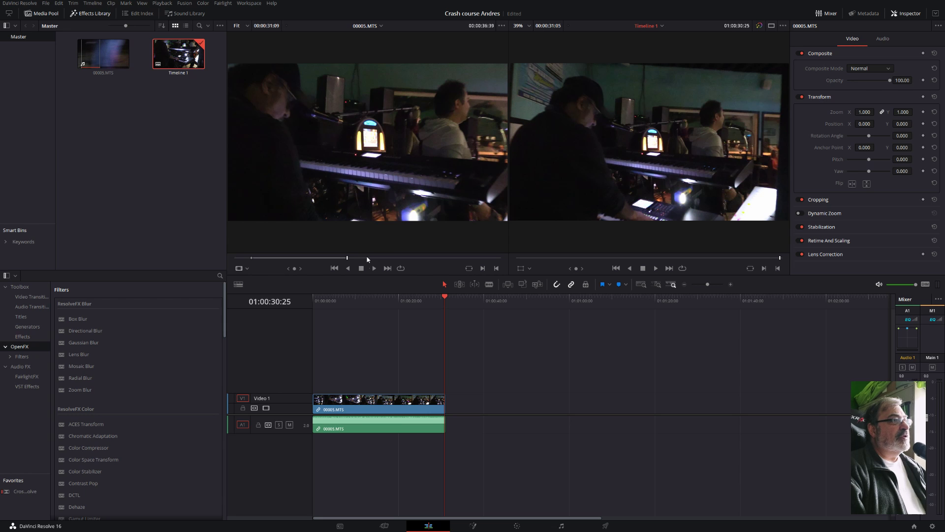
Step: Mark a second source section from 00:00:44:19 to 00:01:26:29 and place it directly after the first section on the timeline
left_click_drag(369, 258, 371, 261)
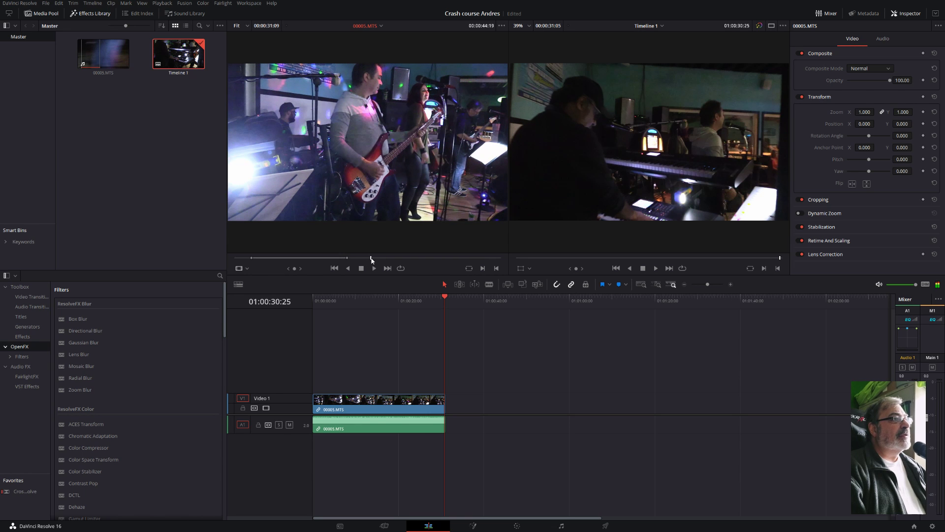
left_click(483, 268)
mouse_move(446, 258)
left_mouse_down()
mouse_move(497, 258)
mouse_move(502, 267)
left_mouse_up()
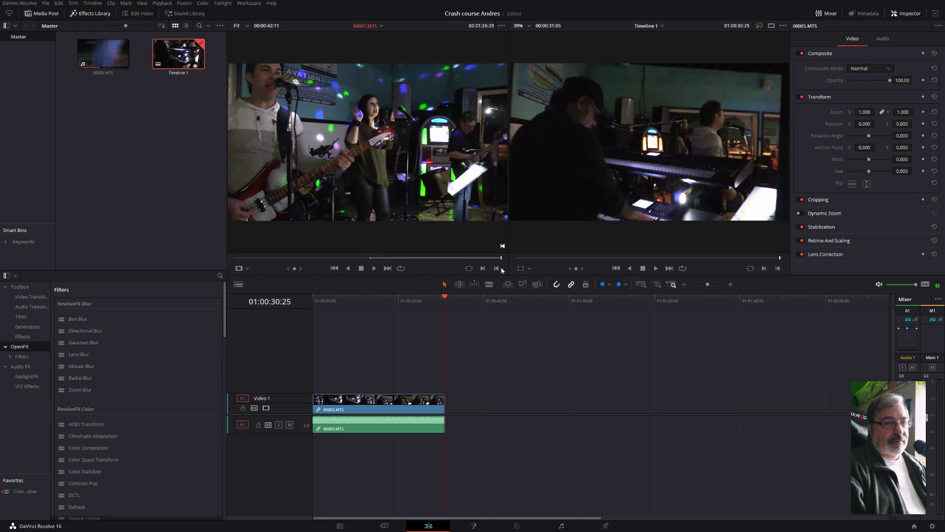
left_click_drag(497, 231, 450, 415)
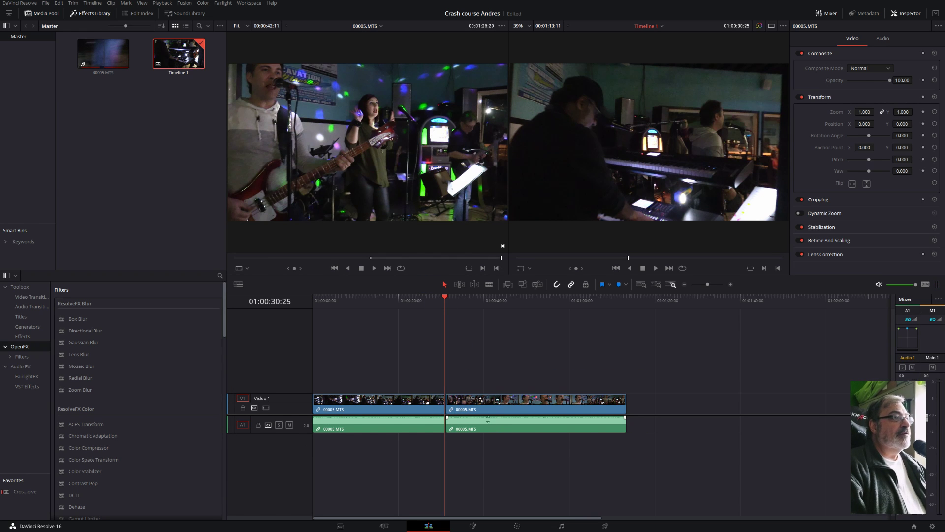
Step: Play the timeline across the cut between the two sections, starting at 01:00:28:01, and stop in the second section
left_click(433, 302)
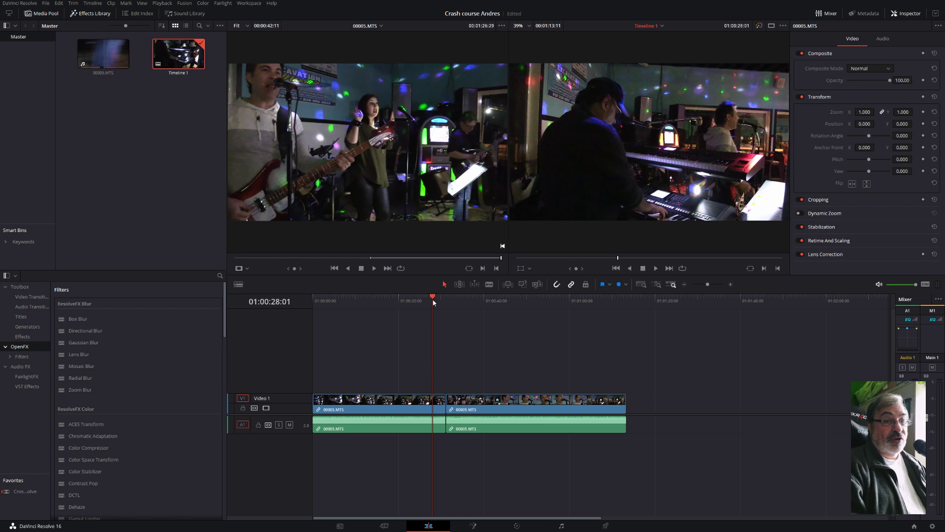
key("space")
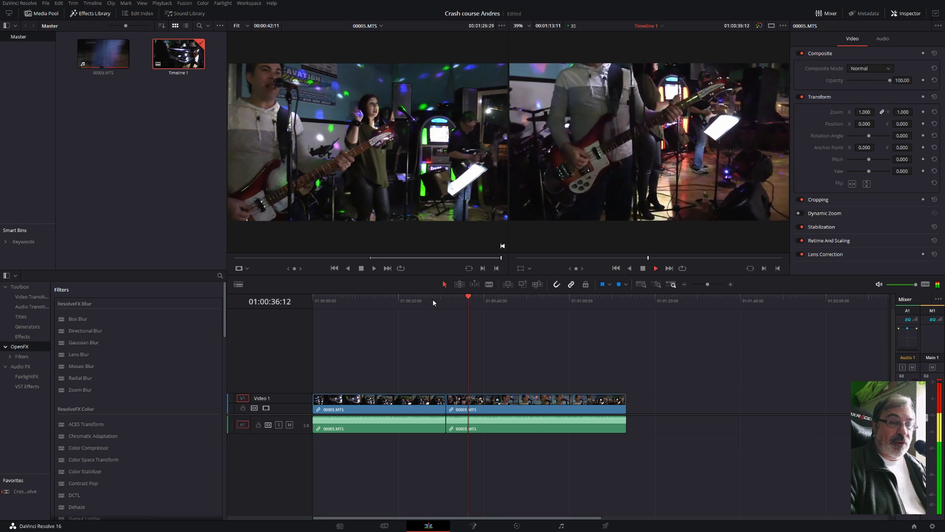
key("space")
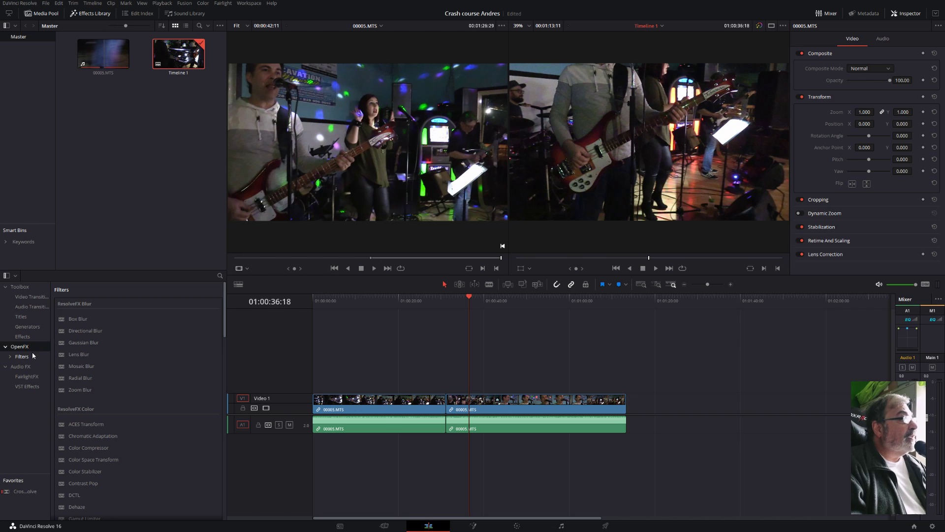
Step: Apply the Cross Fade -3 dB audio transition at the cut between the two audio clips
left_click(35, 308)
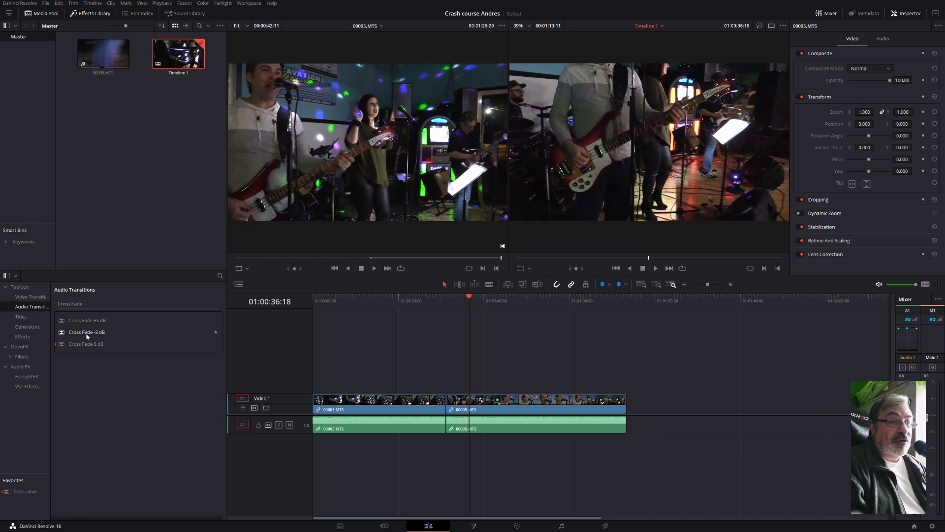
mouse_move(86, 335)
left_mouse_down()
mouse_move(363, 391)
mouse_move(445, 411)
mouse_move(446, 421)
left_mouse_up()
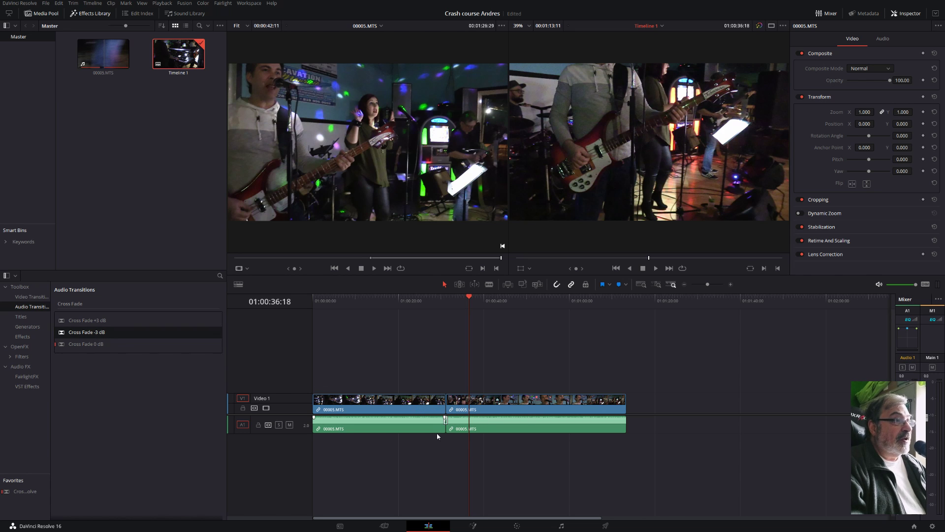
scroll(436, 433, "up", 3)
scroll(479, 403, "up", 2)
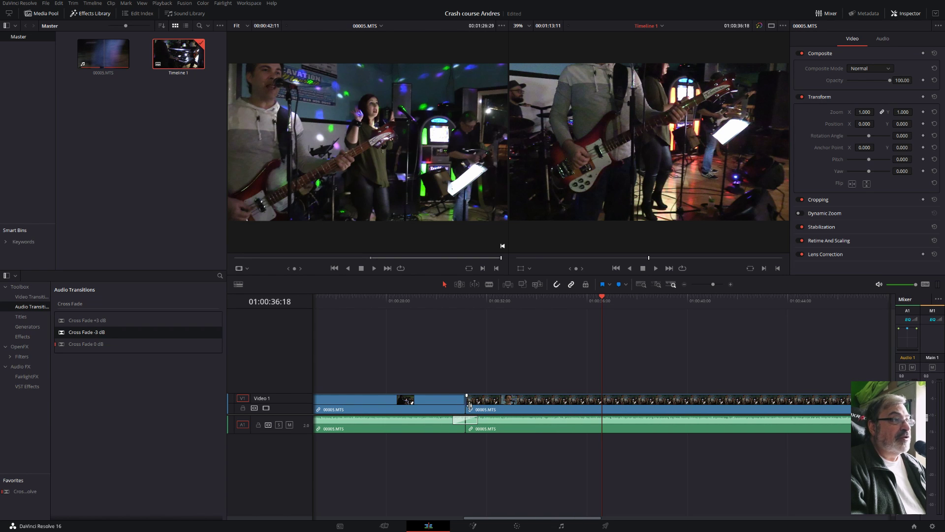
Step: Play the timeline from just before the audio cross fade to past it to check the transition
left_click(463, 300)
left_click(453, 301)
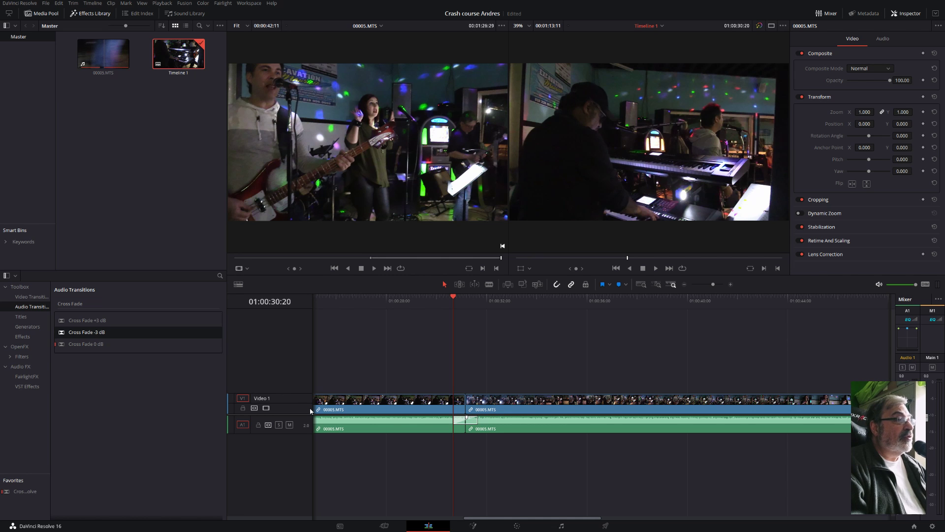
left_click(430, 298)
key("space")
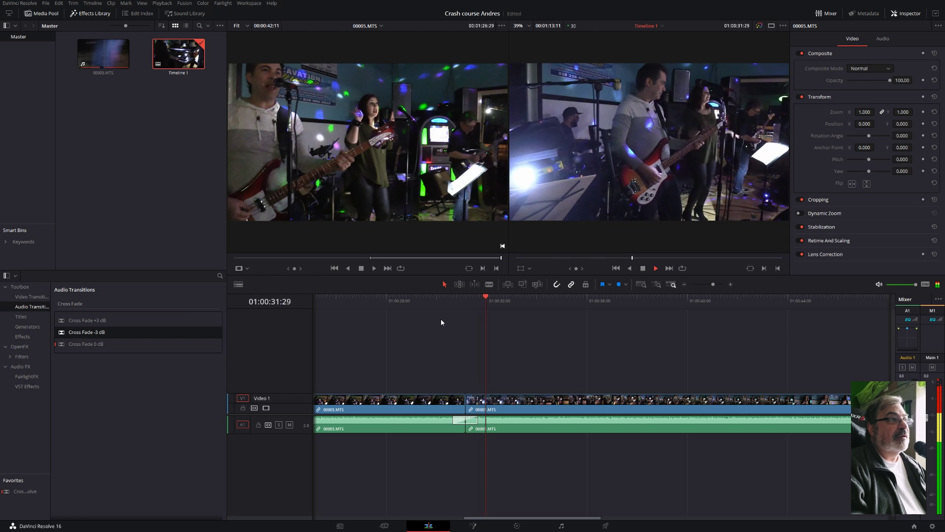
key("space")
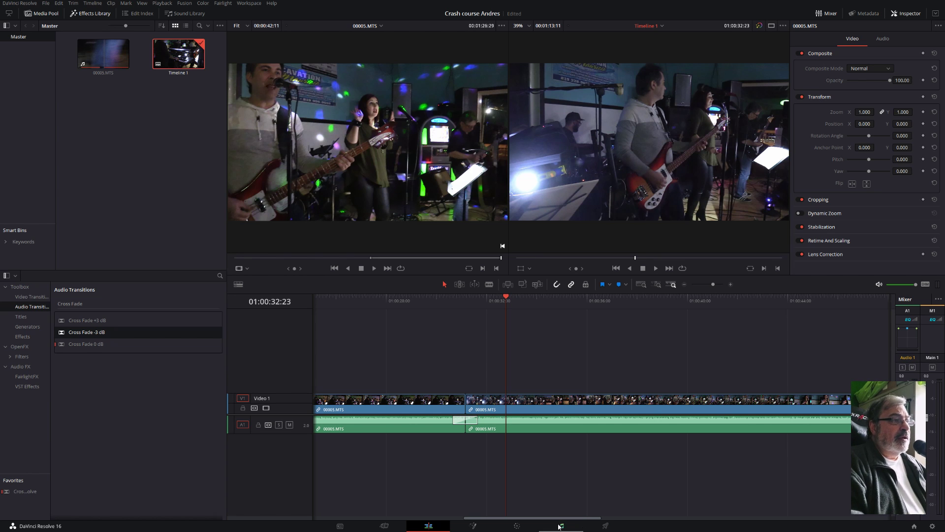
Step: On the Color page, grade the second clip with offset 18.26/22.29/22.77, gain 1.37, lift -0.03 and contrast 1.102
left_click(516, 526)
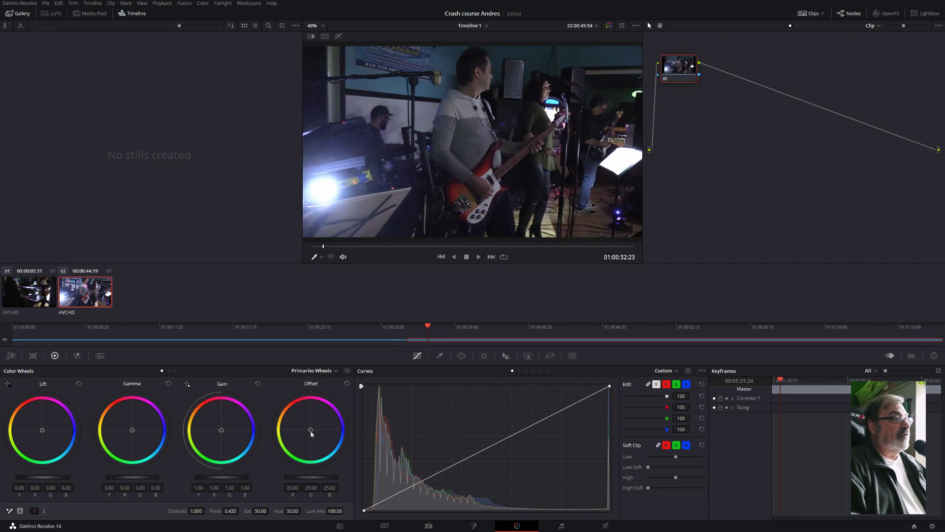
mouse_move(311, 433)
left_mouse_down()
mouse_move(318, 418)
mouse_move(311, 431)
left_mouse_up()
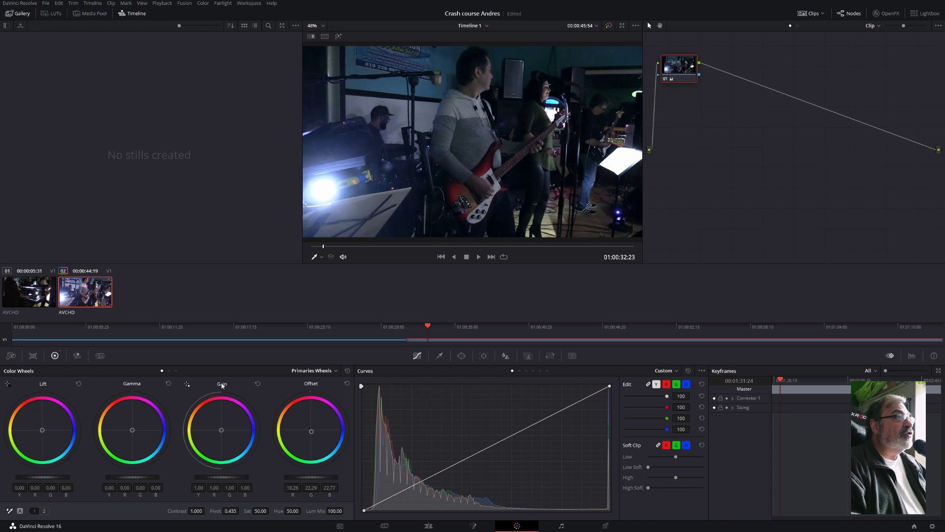
left_click_drag(231, 478, 251, 478)
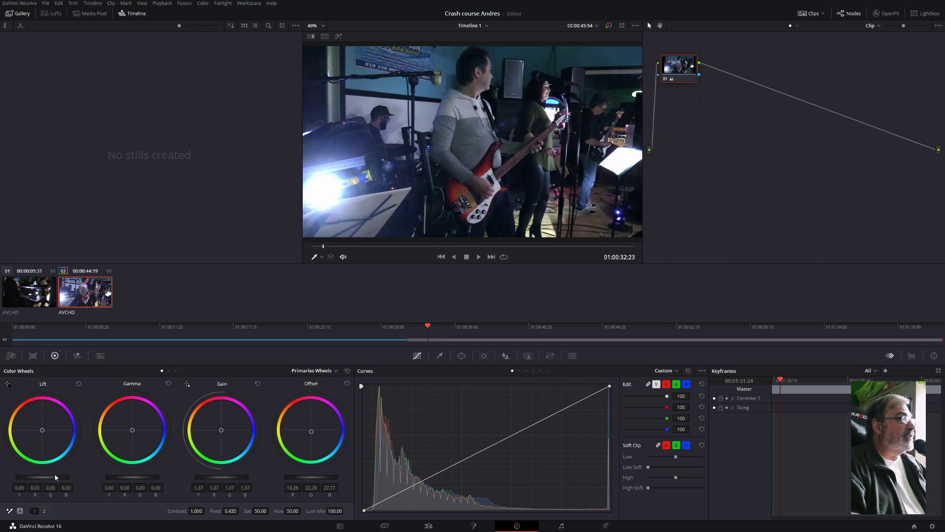
left_click_drag(43, 477, 40, 476)
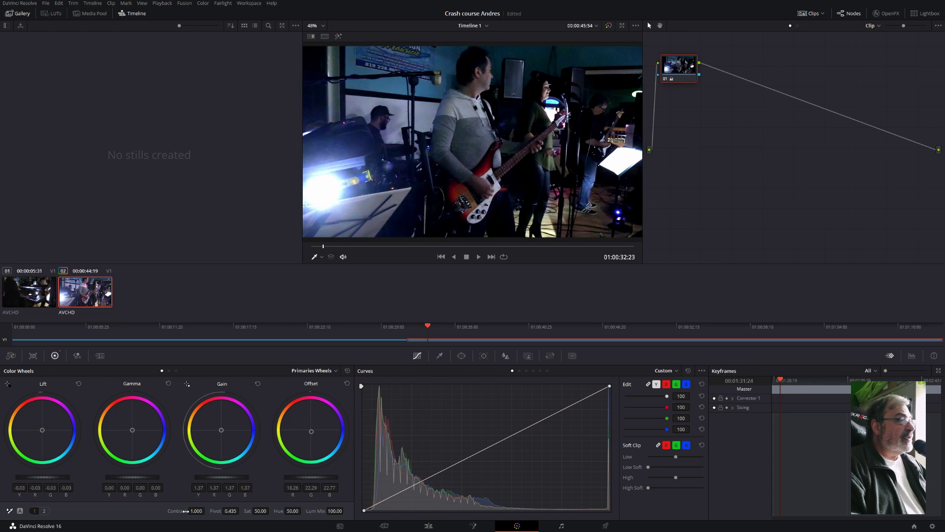
left_click_drag(186, 510, 207, 511)
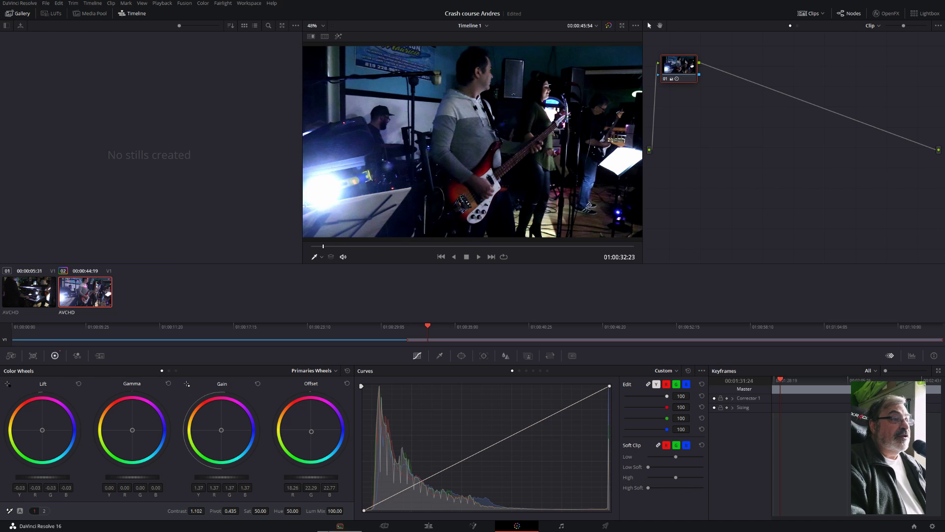
Step: On the Deliver page, choose the YouTube 1080p render preset and name the output file "Crash course"
left_click(606, 526)
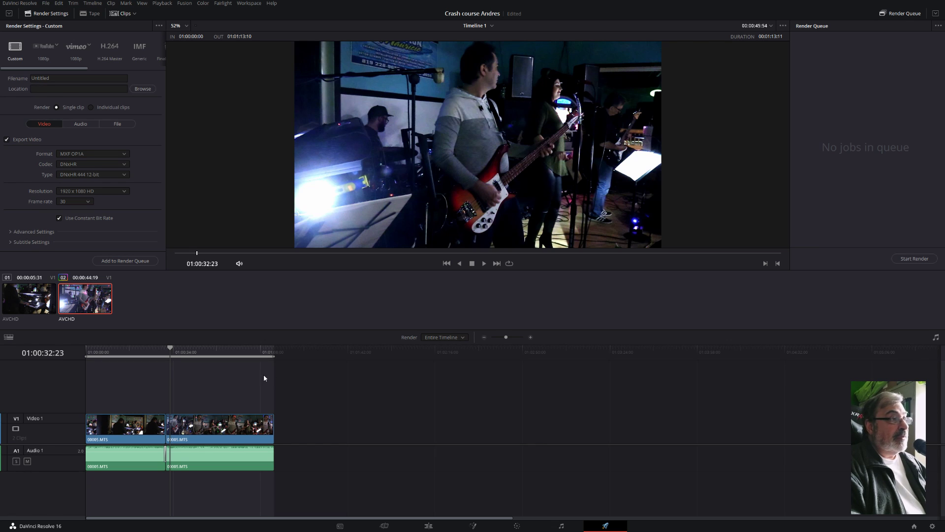
left_click(44, 50)
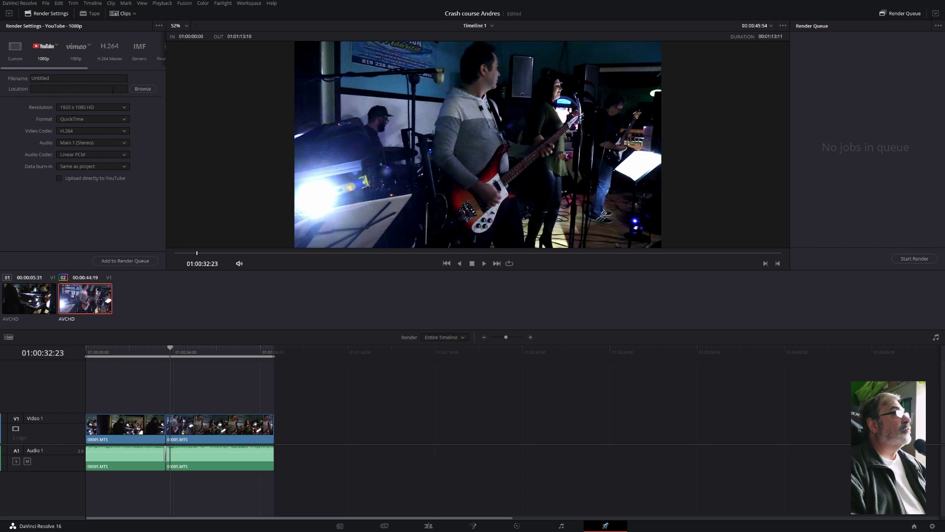
left_click(66, 78)
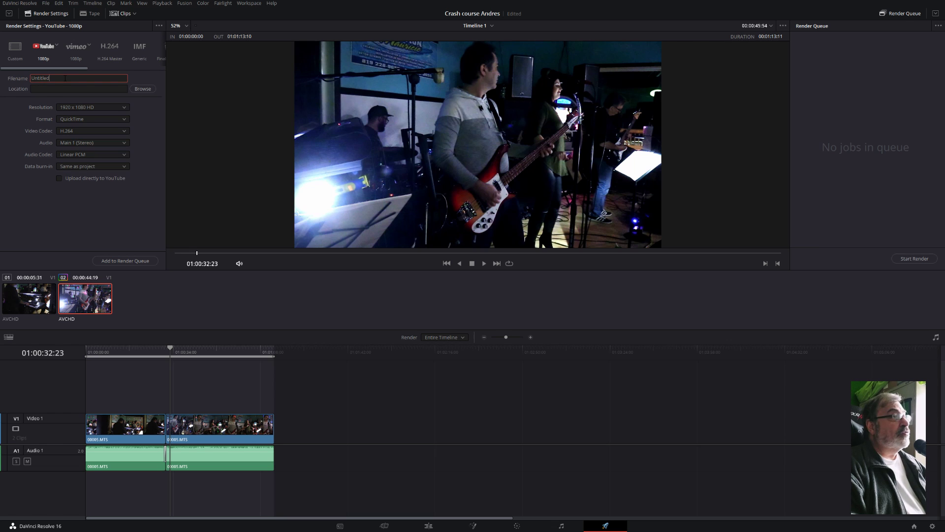
left_click_drag(66, 78, 9, 77)
type("Cras")
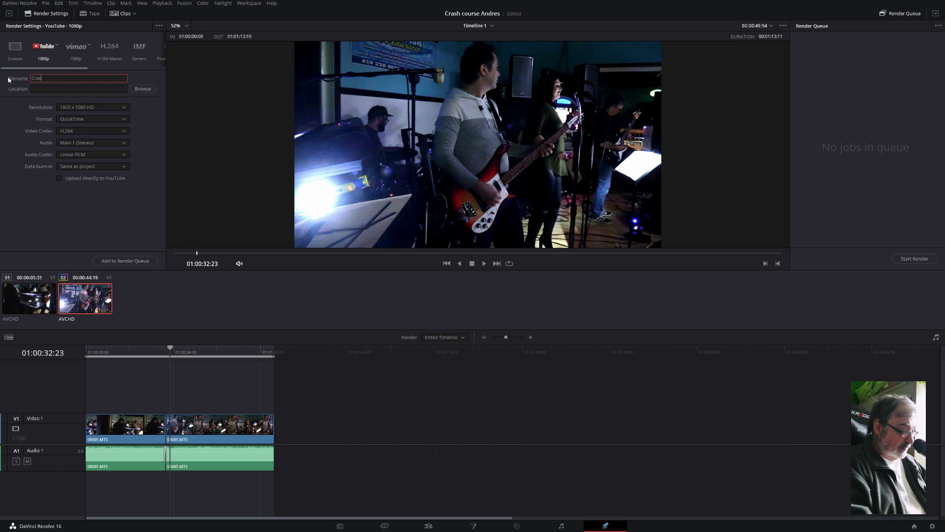
type("h cour")
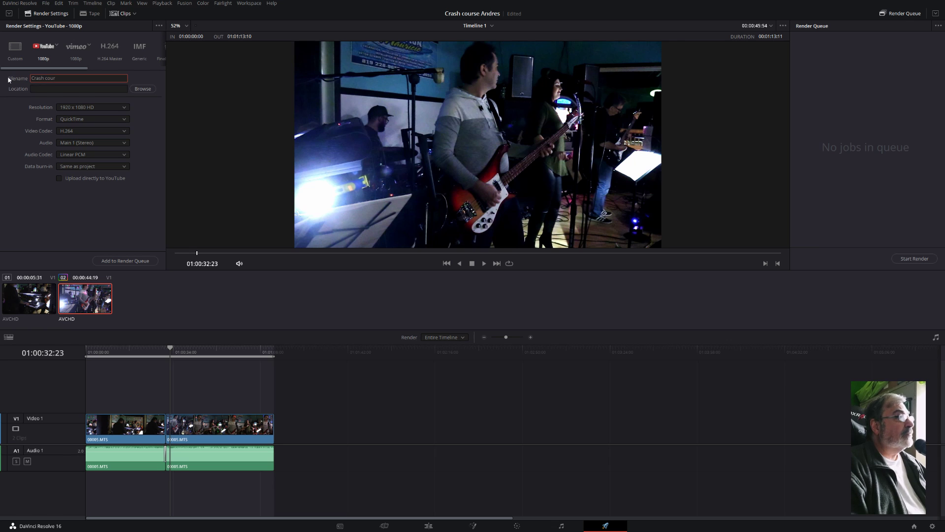
type("se")
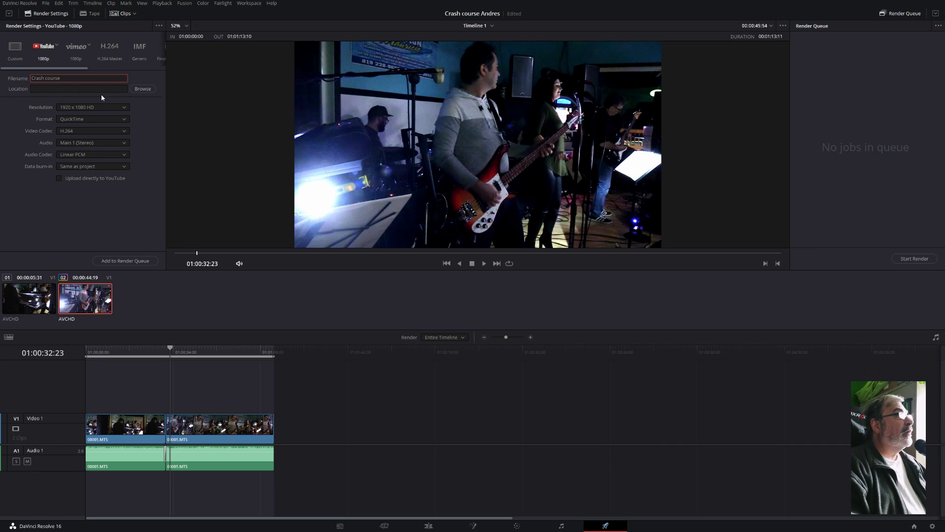
Step: Set the render destination to the Projets folder on the Kaka (V:) drive
left_click(143, 89)
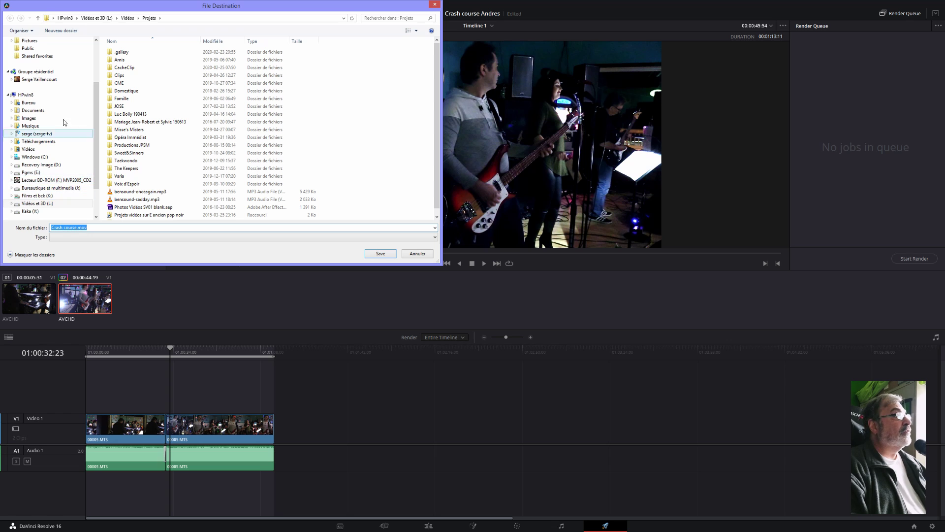
left_click(45, 212)
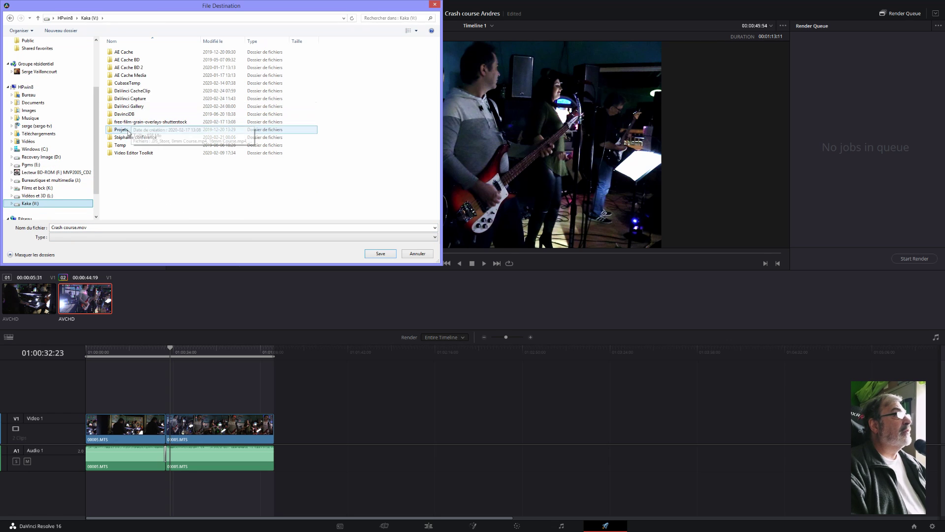
double_click(128, 130)
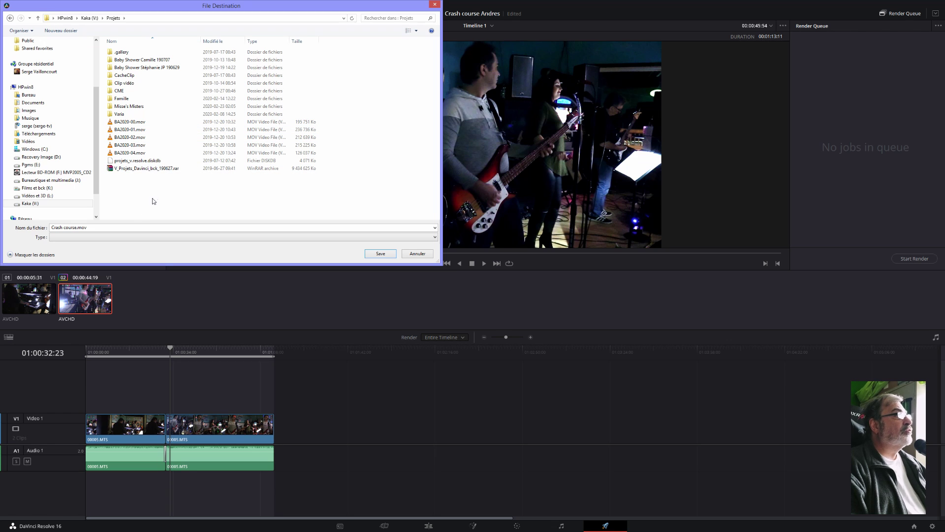
left_click(381, 256)
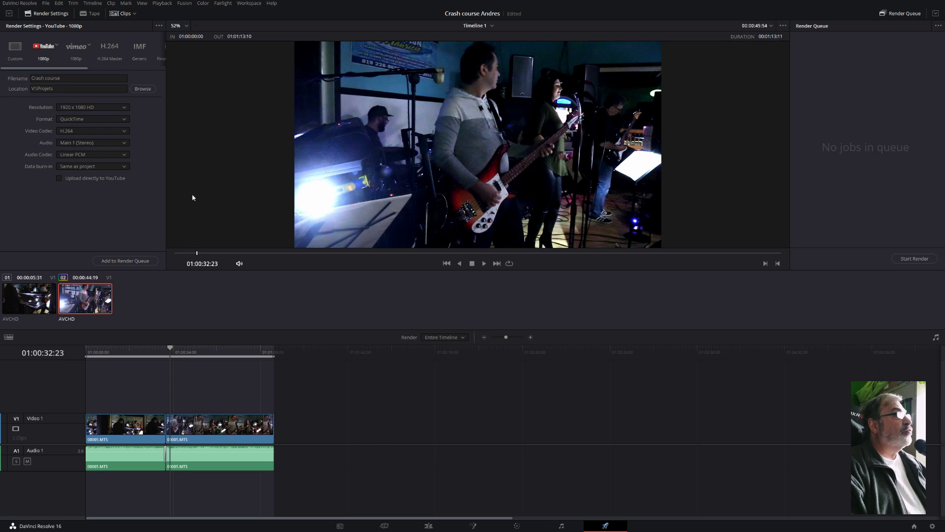
Step: Add the timeline to the render queue as a job and start the render
left_click(135, 262)
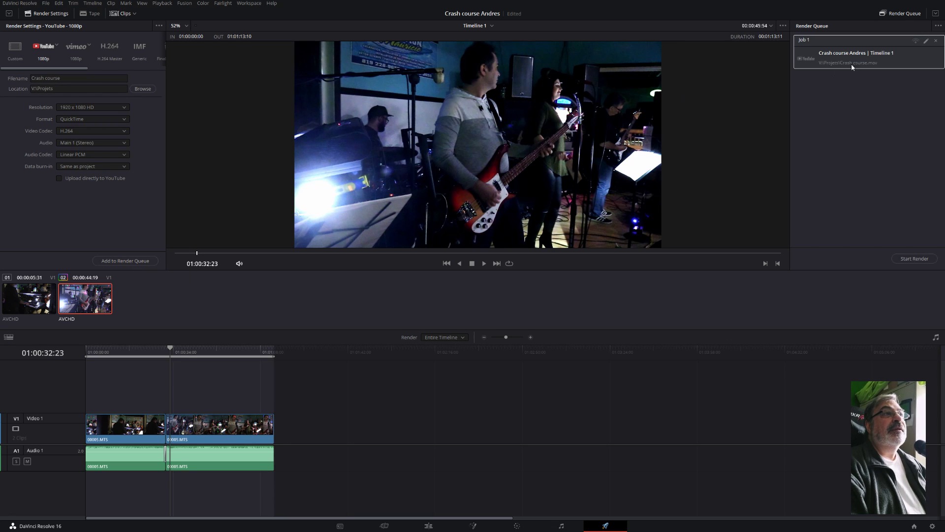
left_click(906, 260)
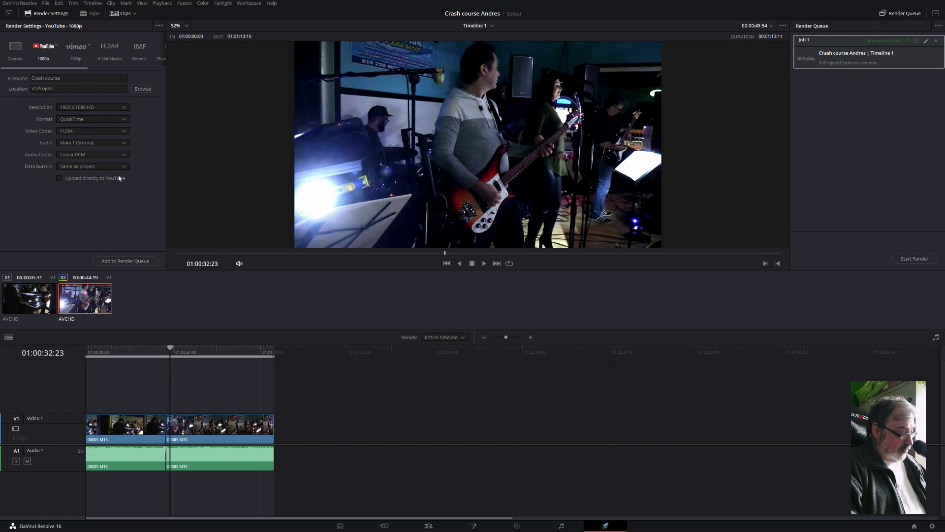
Step: Save the project and quit DaVinci Resolve
left_click(45, 4)
left_click(54, 45)
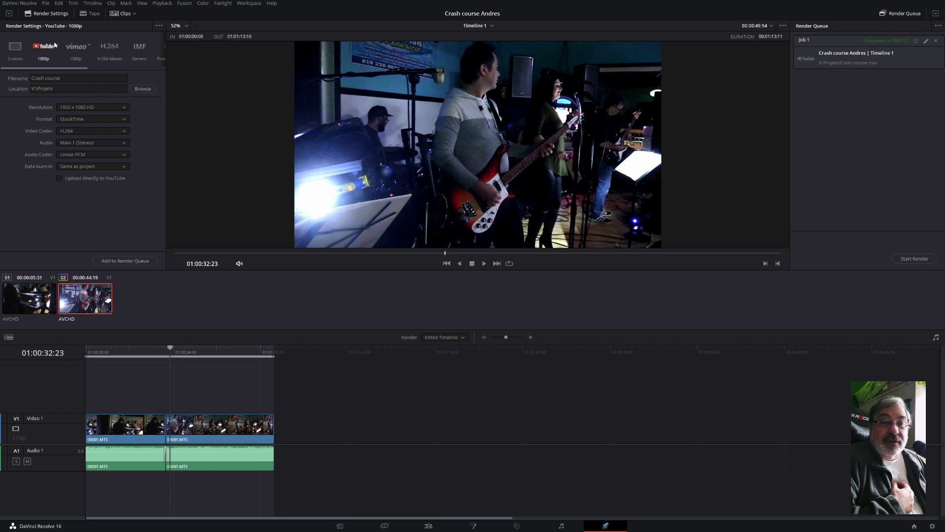
left_click(18, 3)
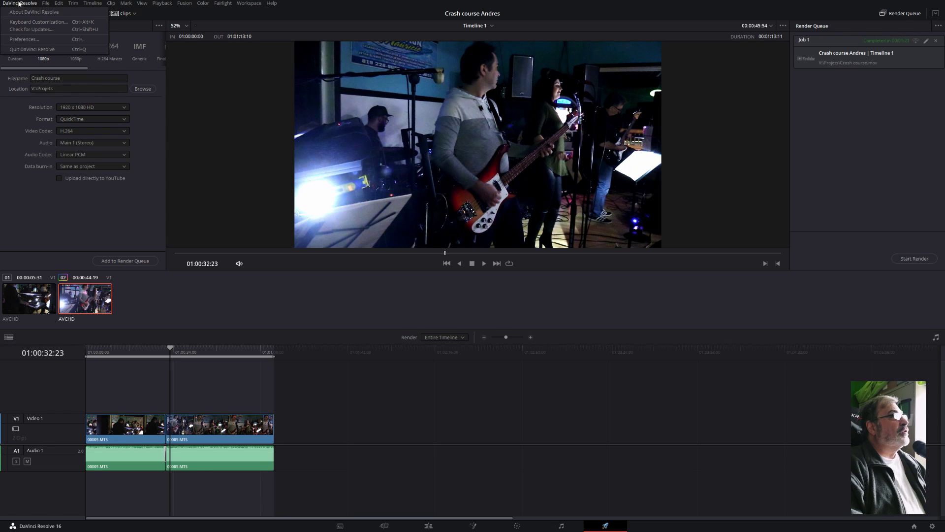
left_click(35, 50)
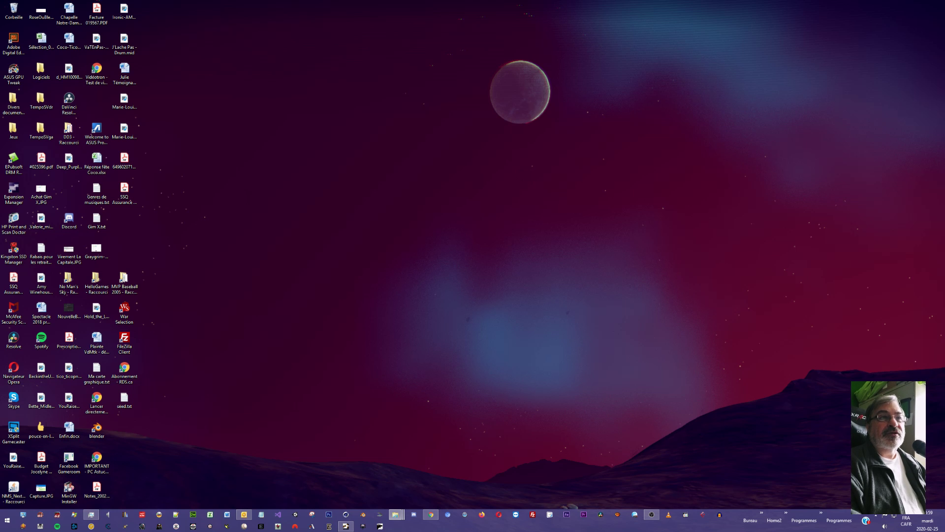
Step: In the Projets folder in File Explorer, open Crash course.mov in VLC, play it, skip ahead to the cut between the sections and pause at 00:35
left_click_drag(813, 178, 507, 151)
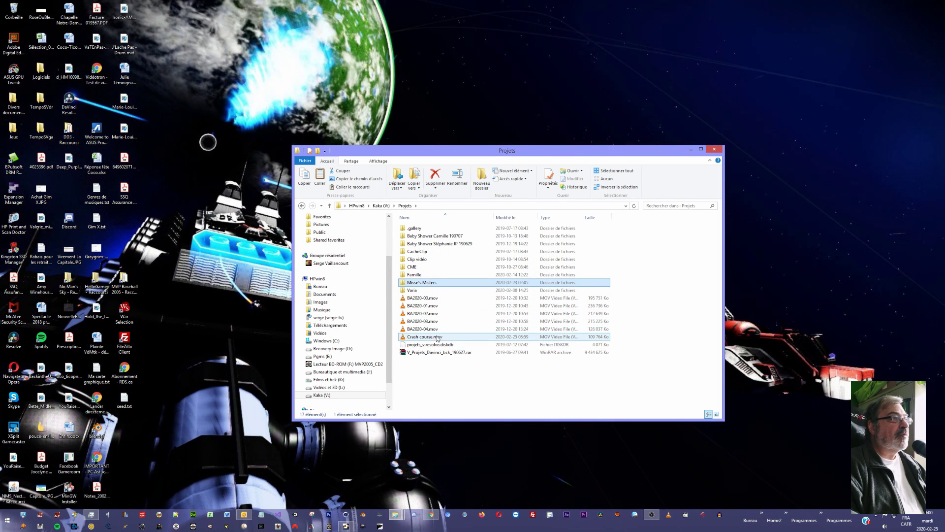
left_click(435, 337)
key("ctrl+c")
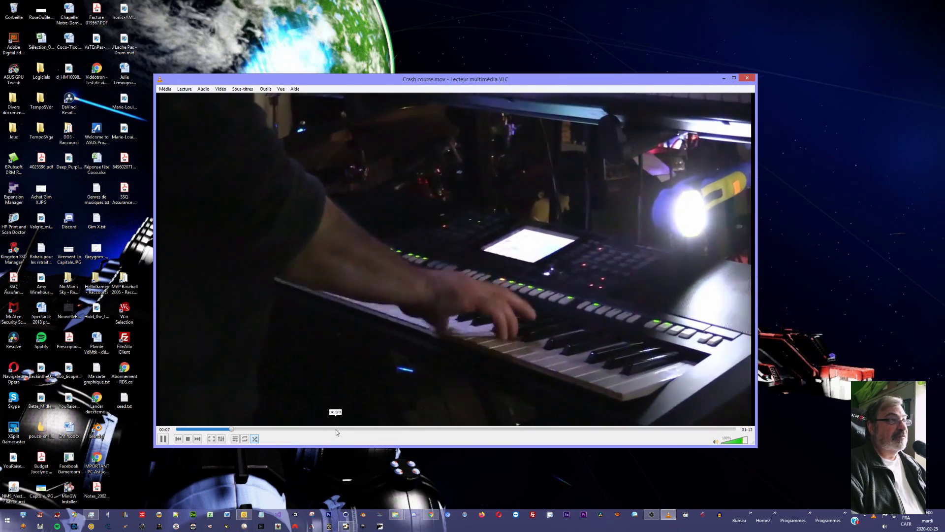
left_click(384, 429)
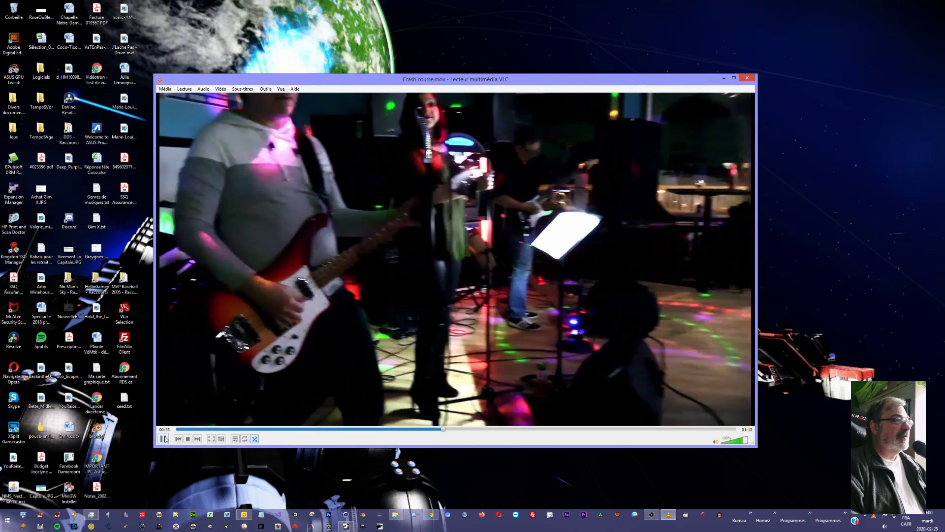
left_click(165, 438)
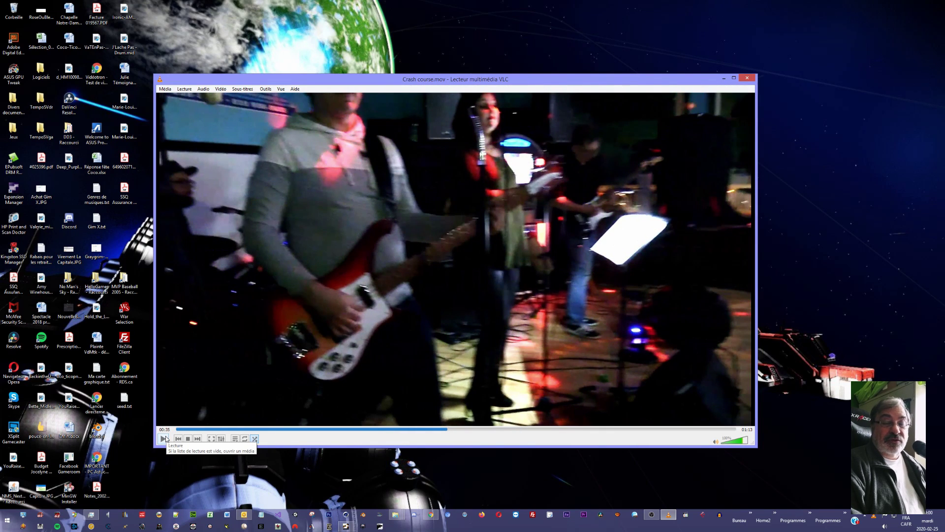